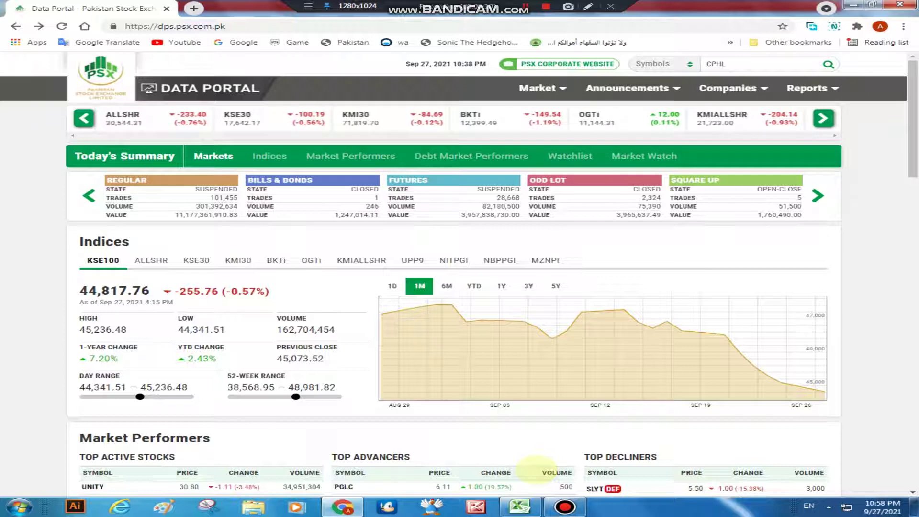
Step: Search the data portal for the CPHL symbol and display Citi Pharma Ltd.'s quote with the one-month price chart
mouse_move(618, 363)
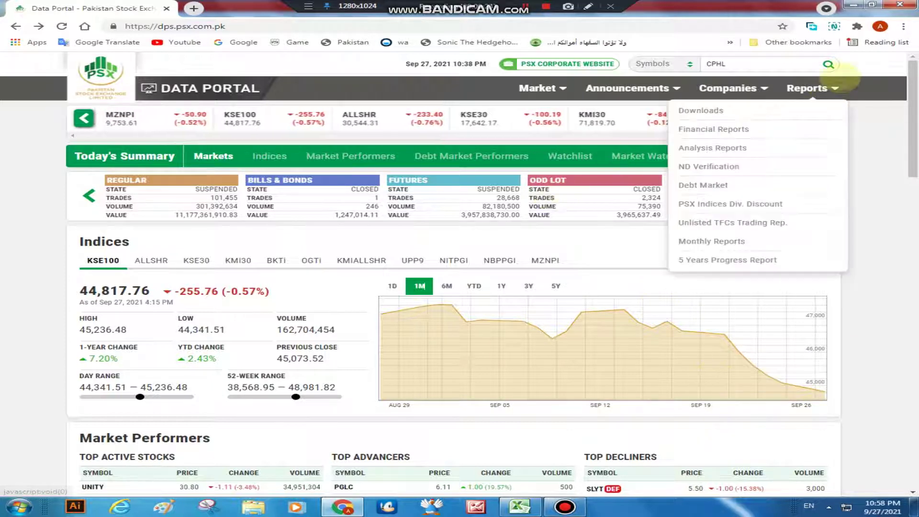
click(755, 62)
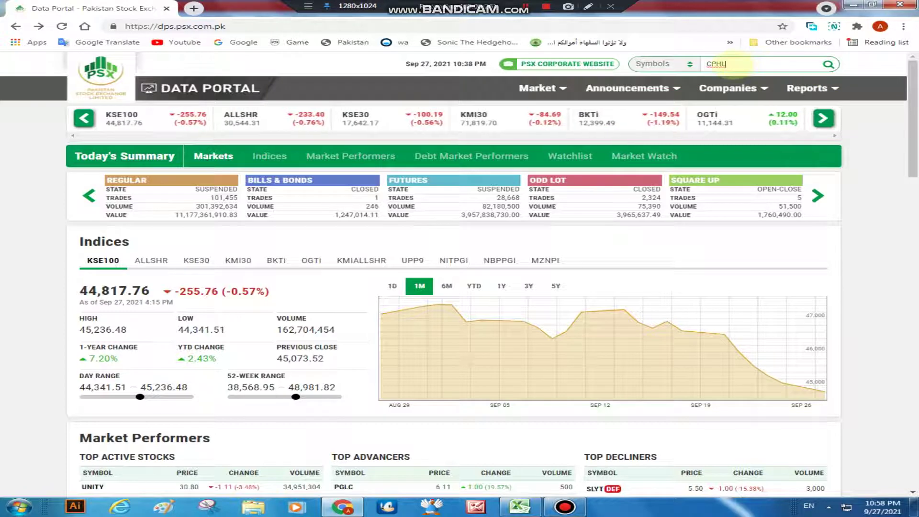
click(828, 64)
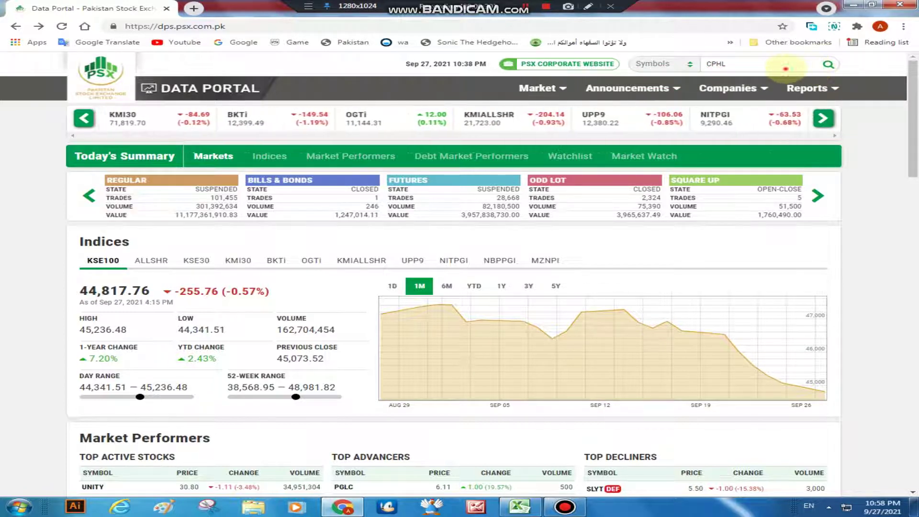
click(766, 66)
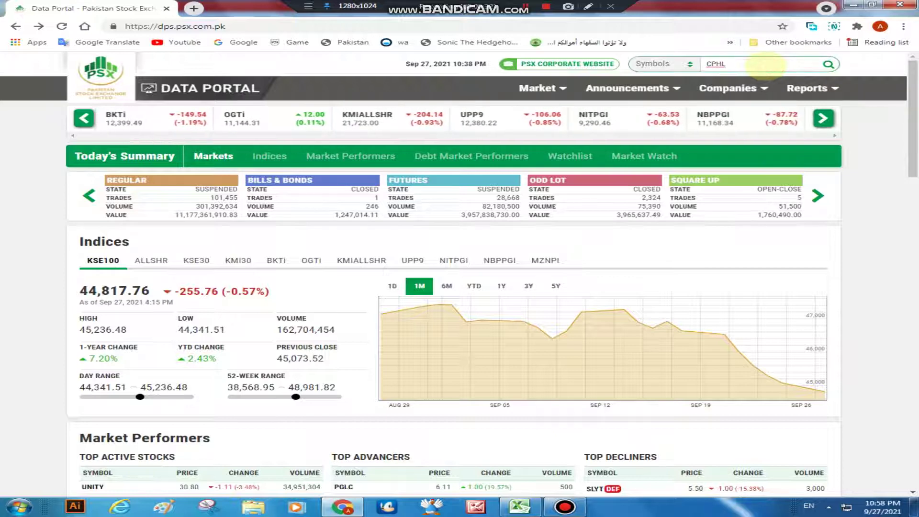
key(BackSpace)
key(BackSpace)
key(BackSpace)
key(BackSpace)
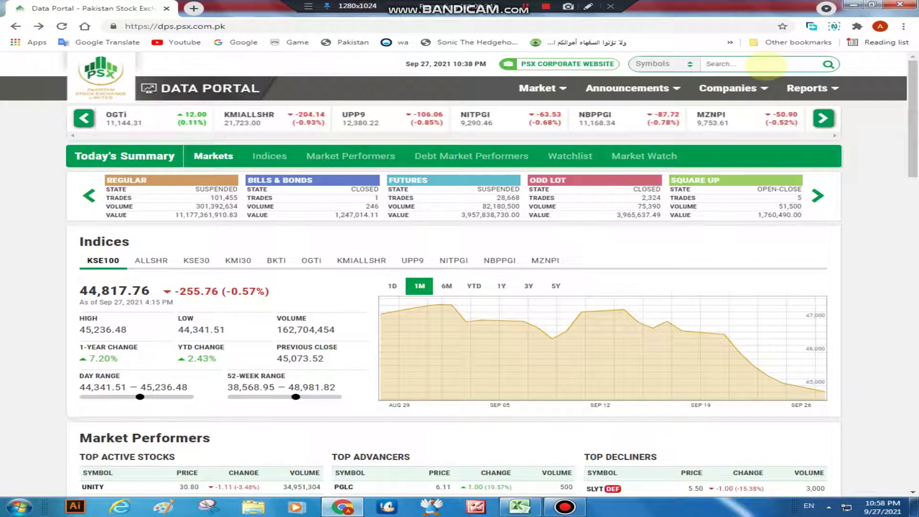
text(cp)
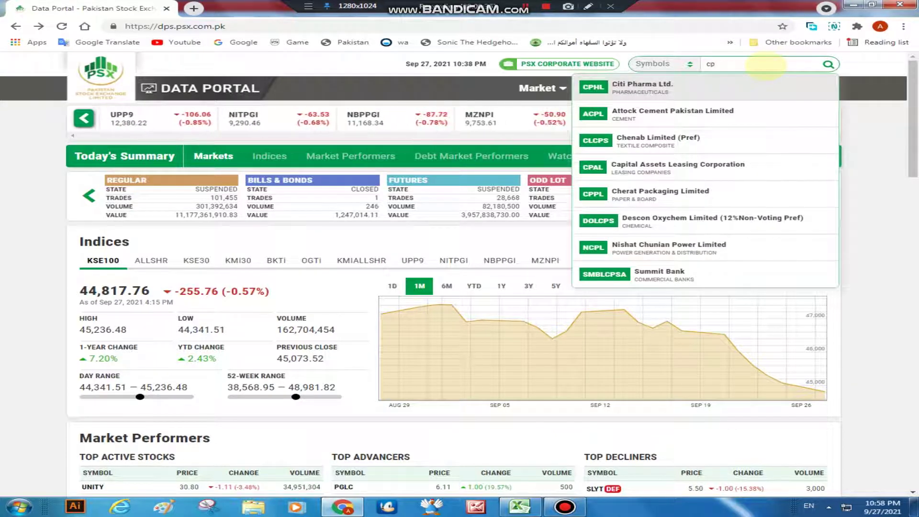
key(Return)
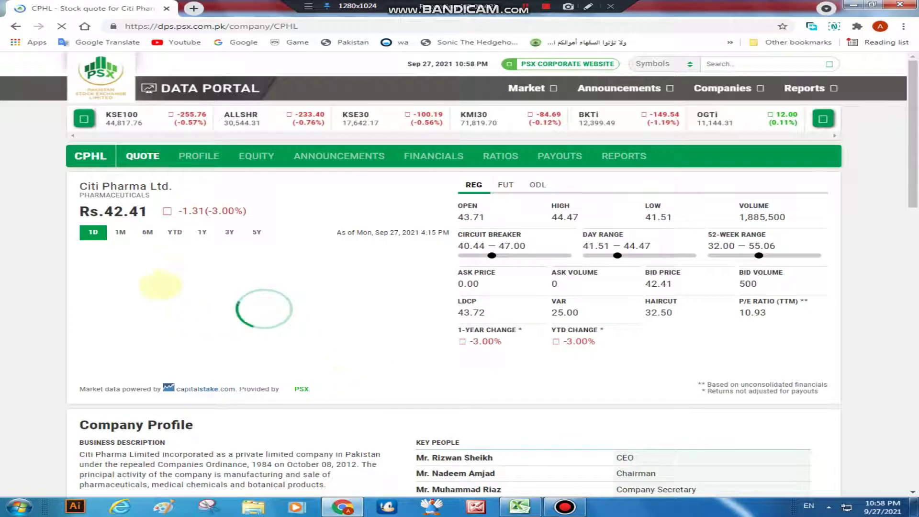
click(121, 232)
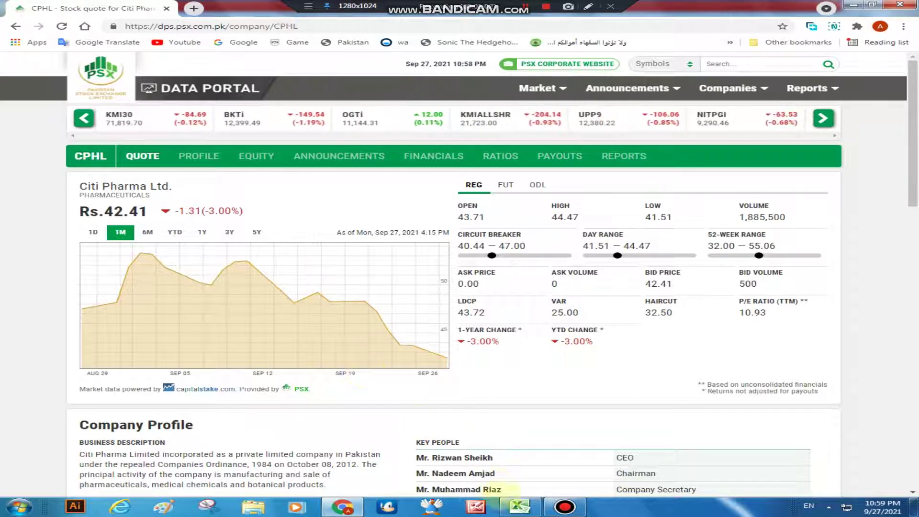
Step: Switch to Excel and enter the first purchase in row 9 of the Cap sheet as 1000 shares at 48.12
click(519, 507)
click(152, 179)
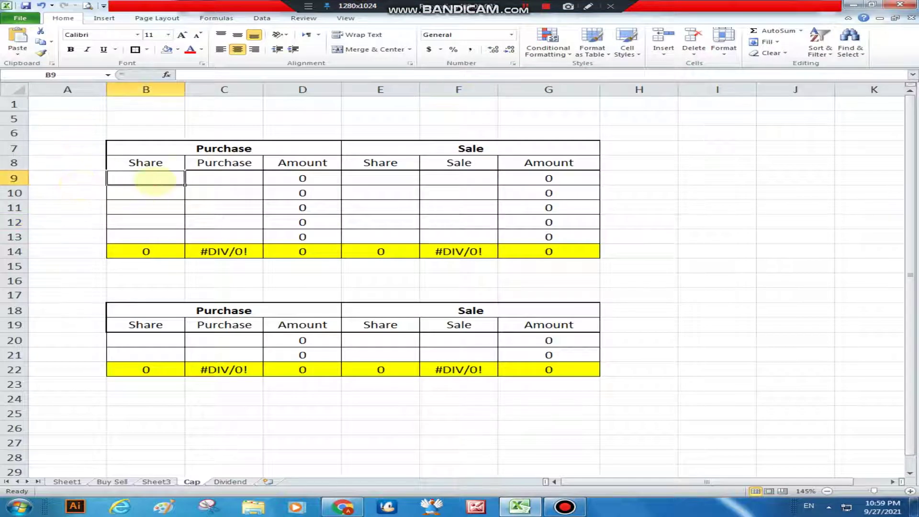
text(1000)
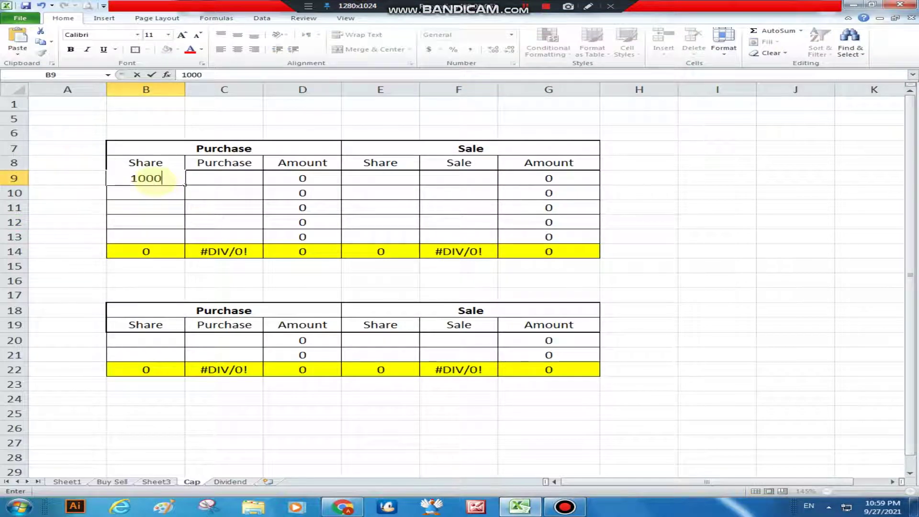
key(Tab)
text(48.12)
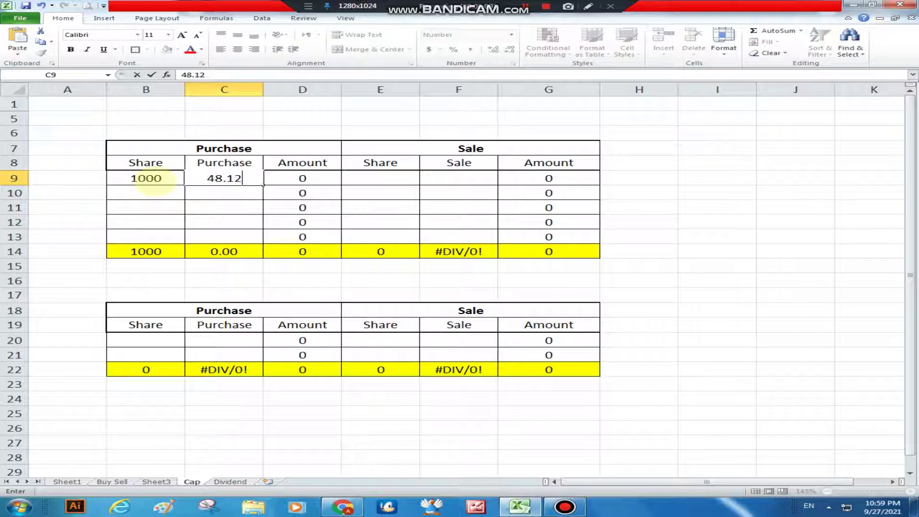
key(Return)
Step: Enter the second purchase in row 10 as 1000 shares at a price of 47.45
key(Left)
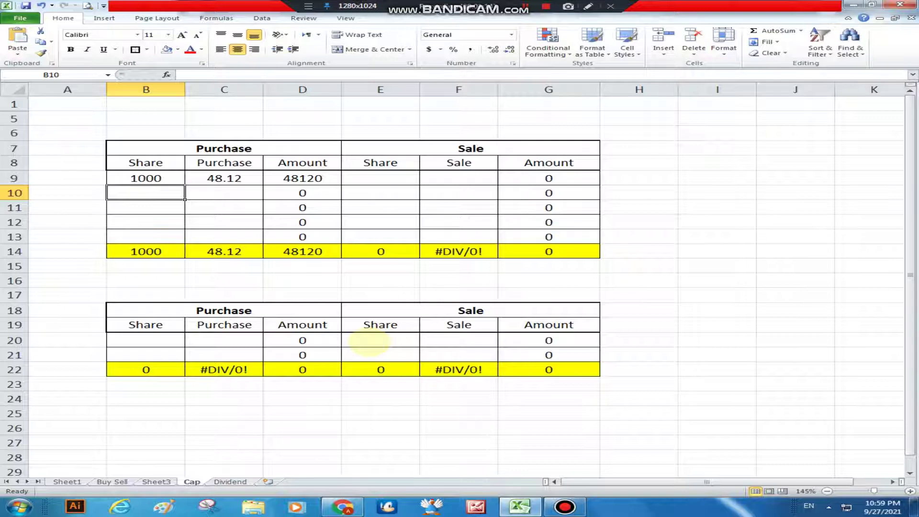
text(4)
key(BackSpace)
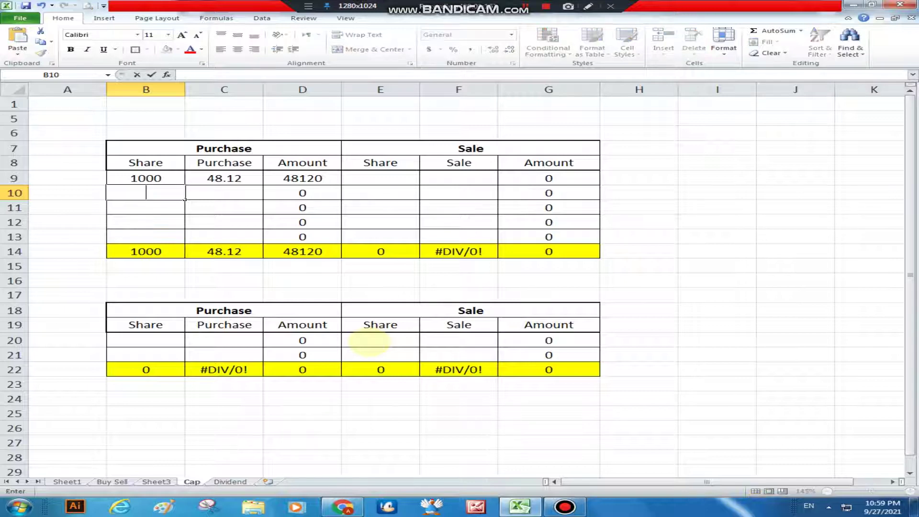
text(1000)
key(Tab)
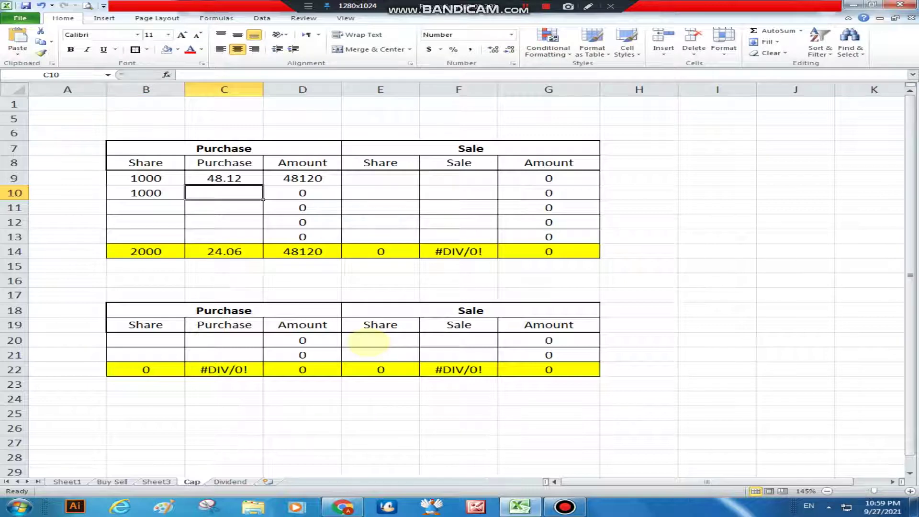
text(47.)
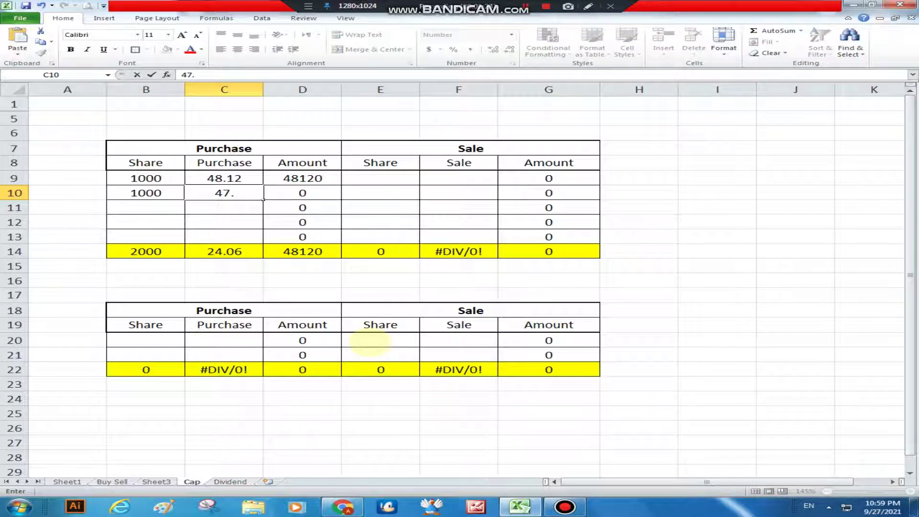
text(45)
key(Return)
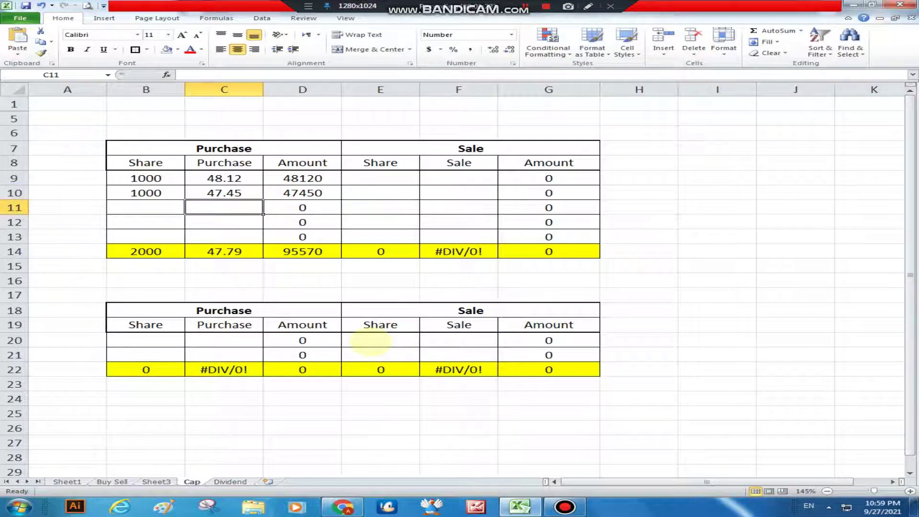
Step: Examine the average purchase price in C14 and its formula against the empty purchase row 11
click(235, 254)
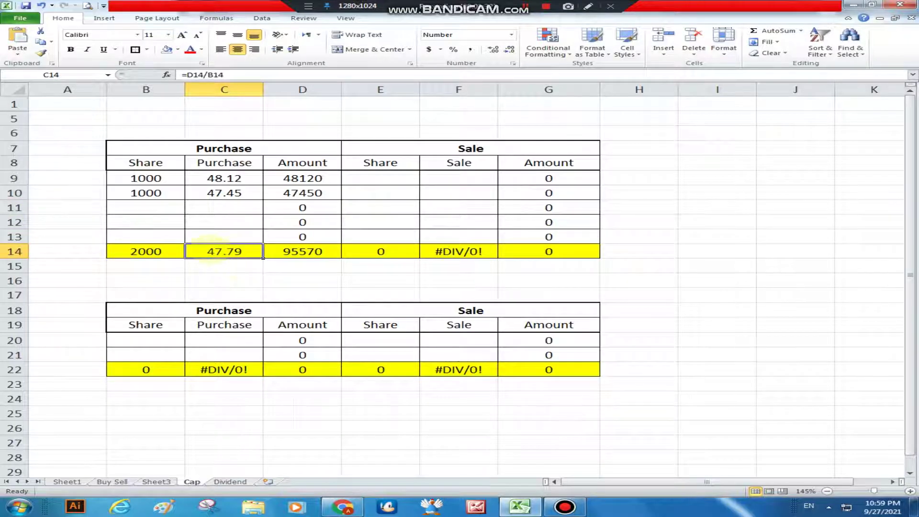
click(237, 266)
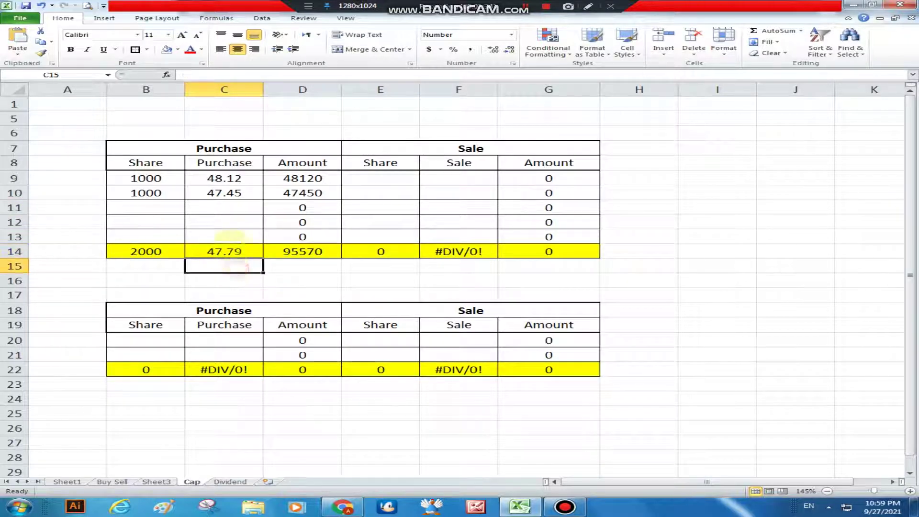
key(Up)
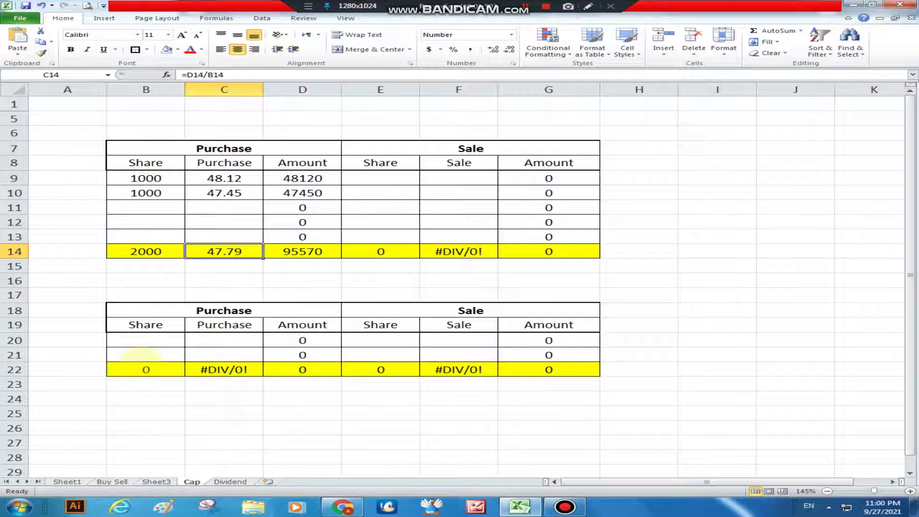
key(Up)
key(Up)
key(Up)
key(Up)
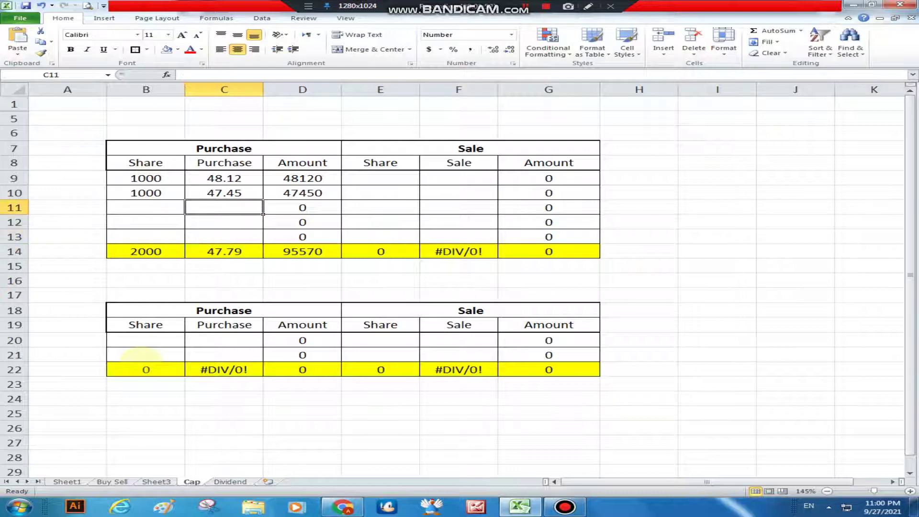
key(Down)
key(Down)
key(Down)
key(Down)
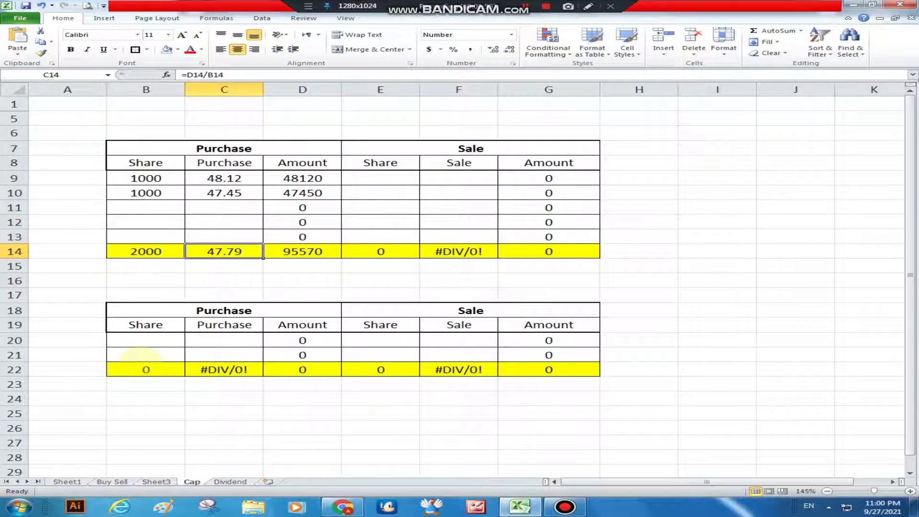
Step: Enter the third purchase in row 11 as 2000 shares at a price of 45.45
key(Up)
key(Up)
key(Up)
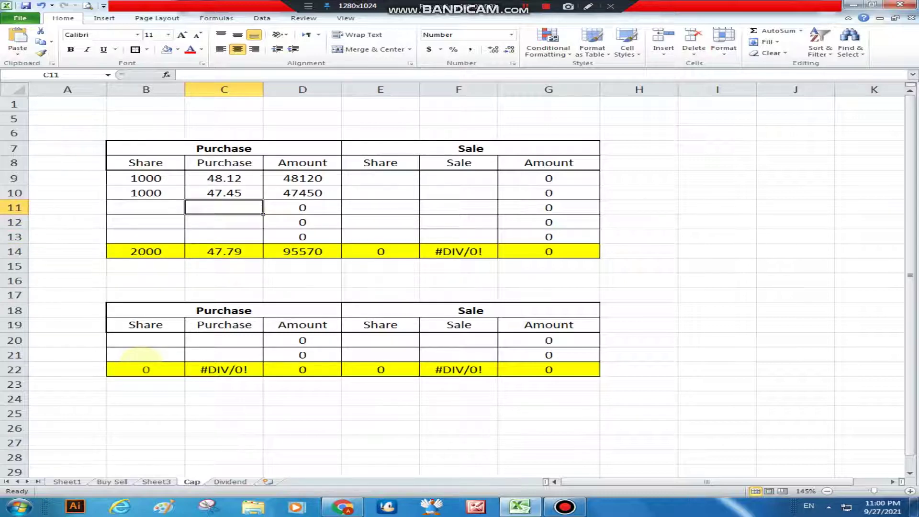
text(45.)
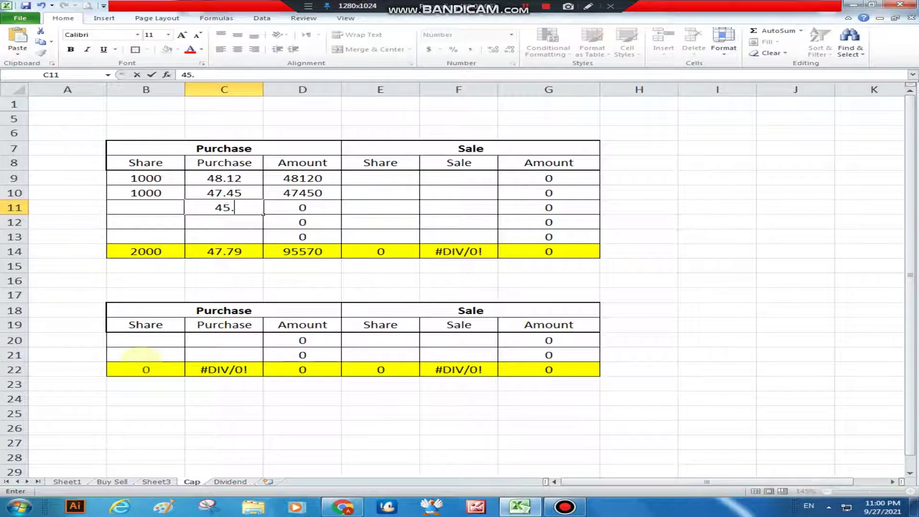
text(4.)
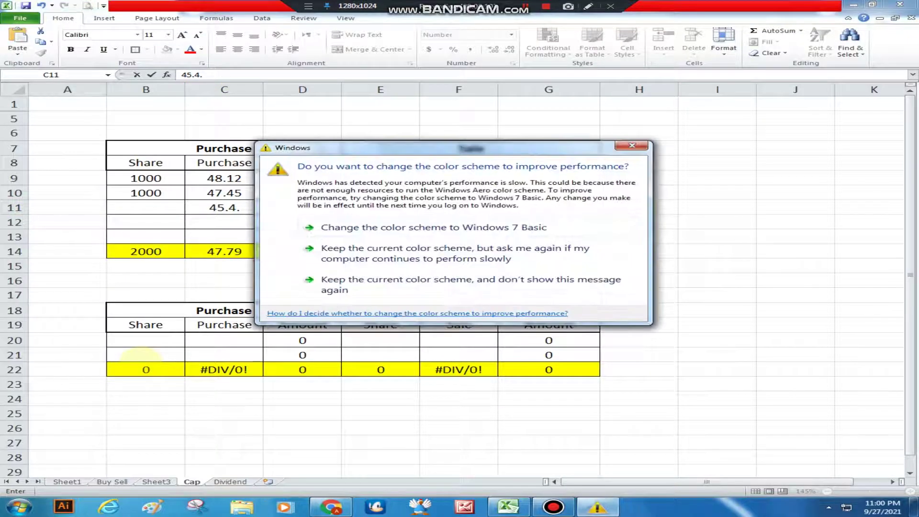
key(Return)
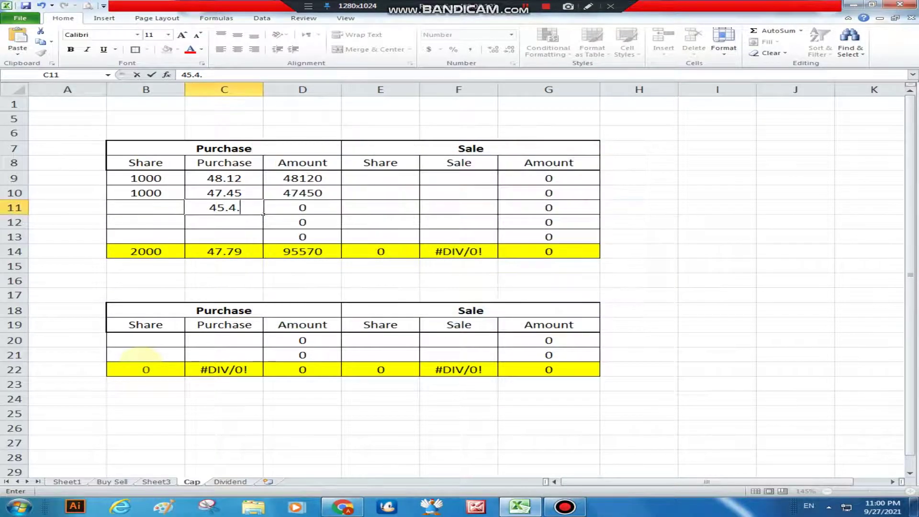
key(BackSpace)
text(5)
key(Return)
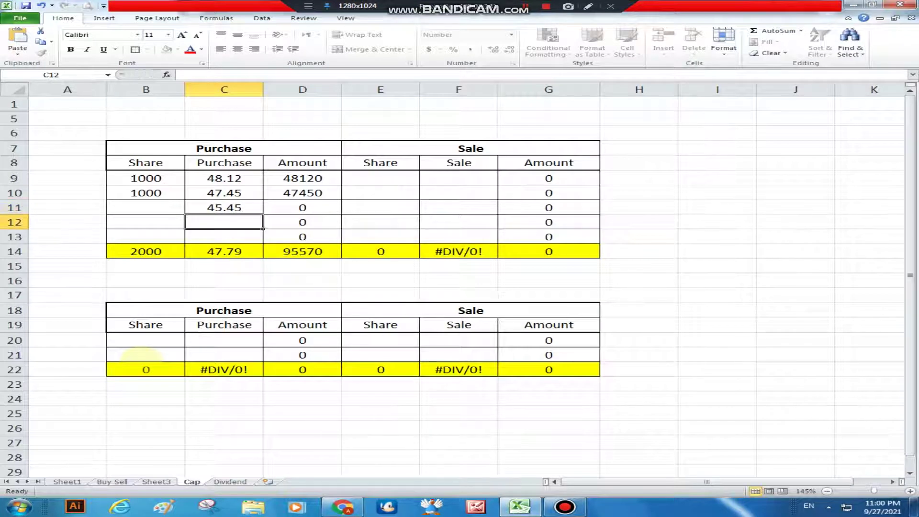
click(163, 210)
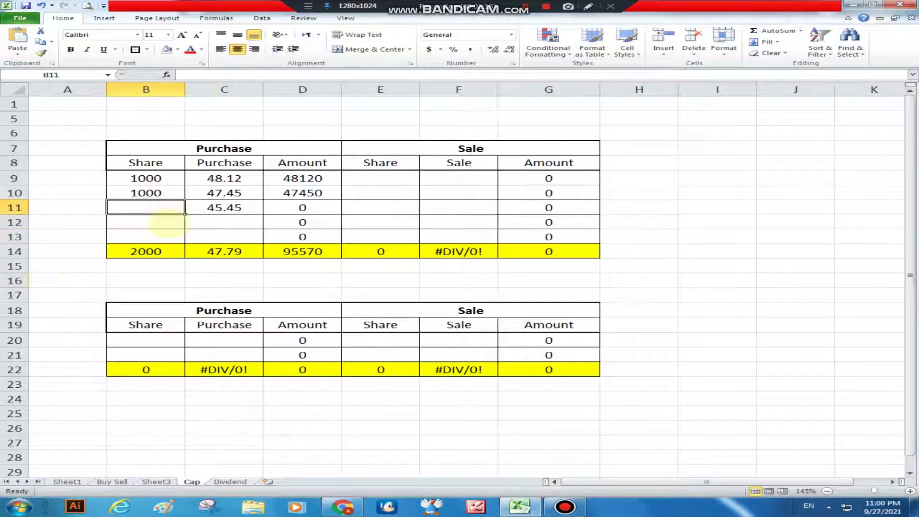
text(2000)
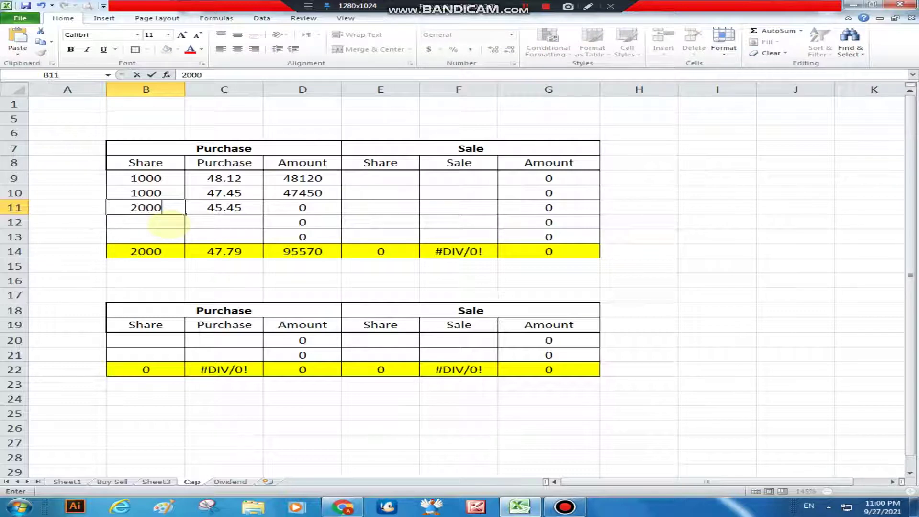
key(Return)
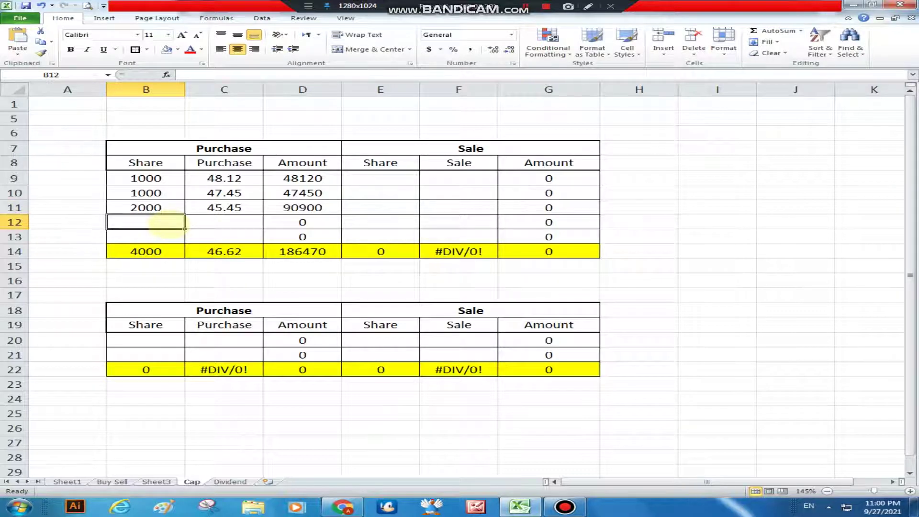
Step: Compare the average purchase price and share total in row 14 with Citi Pharma's current price on the data portal in Chrome
key(Right)
key(Up)
key(Down)
key(Down)
key(Down)
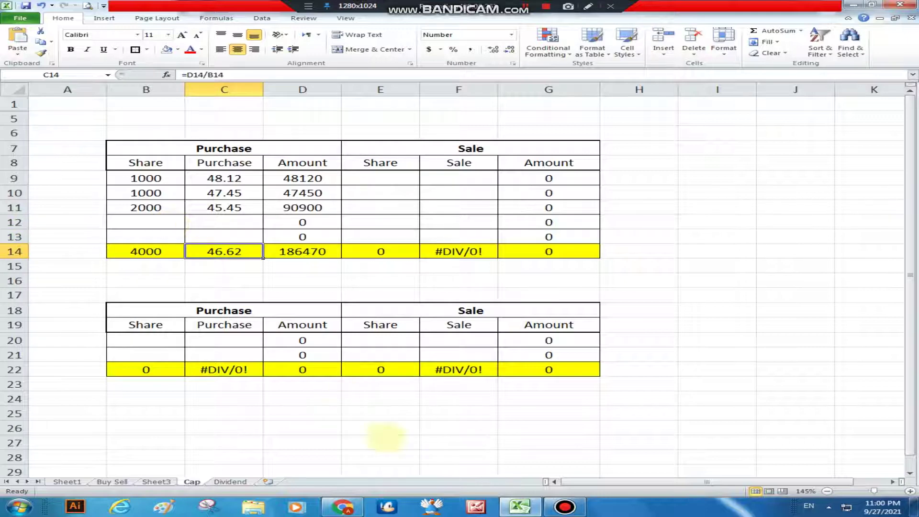
click(343, 506)
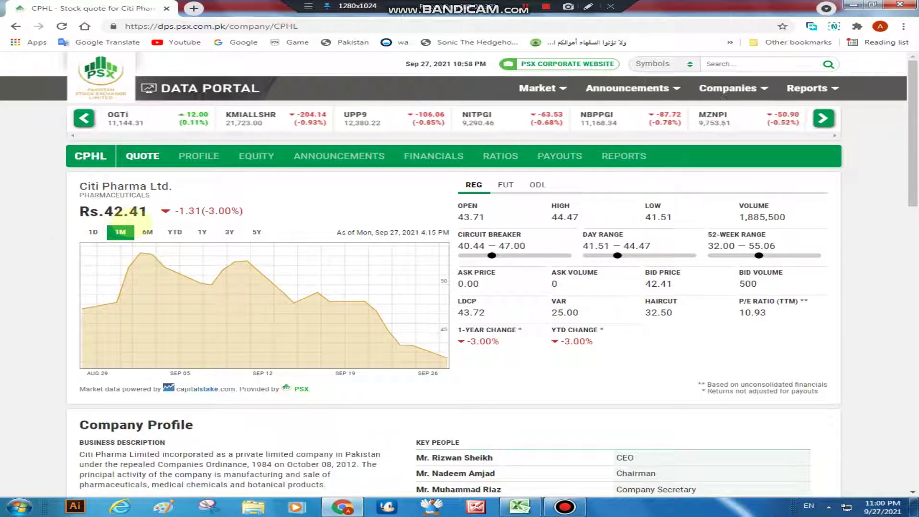
mouse_move(125, 261)
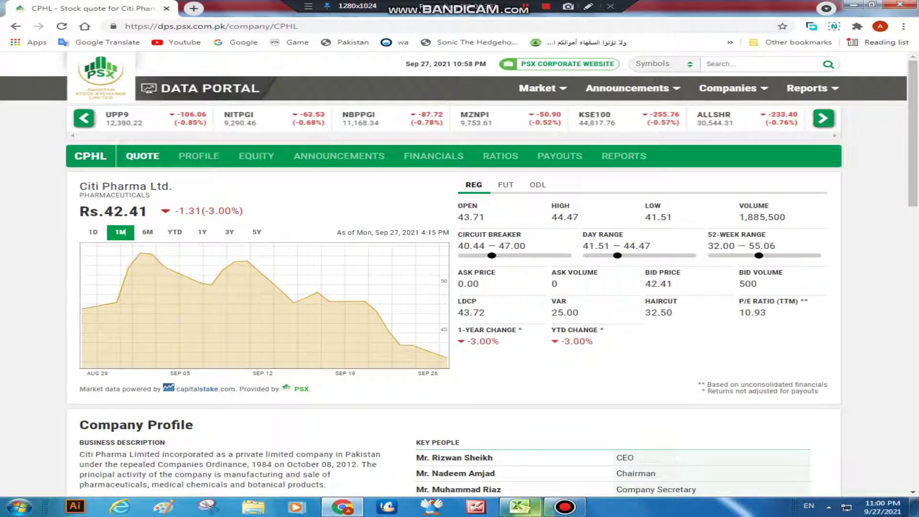
click(519, 506)
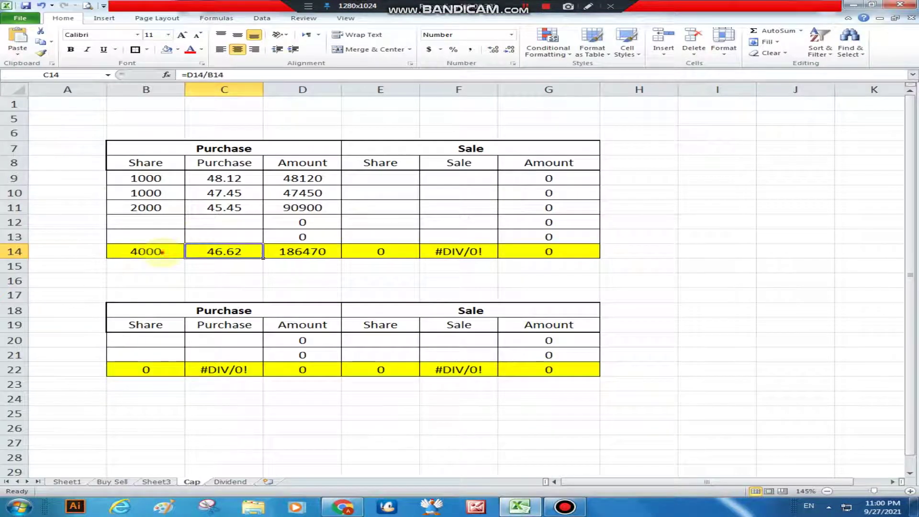
click(146, 251)
click(224, 254)
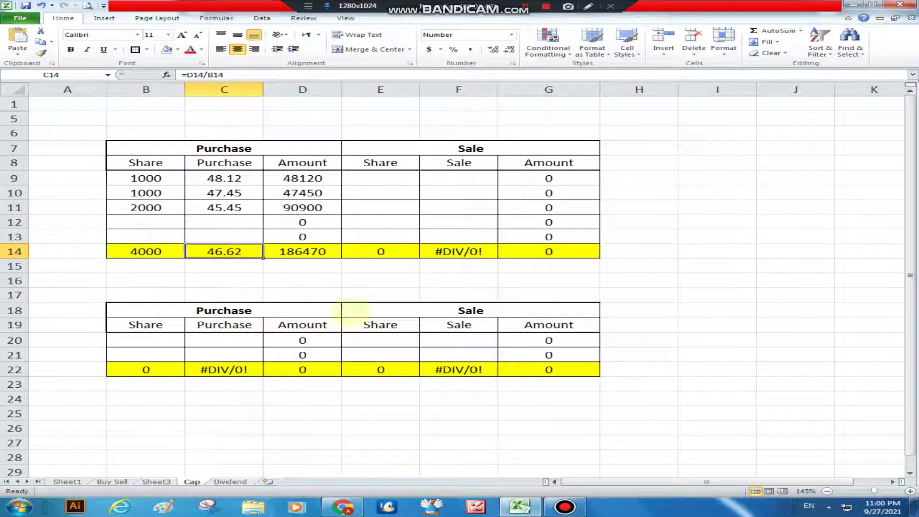
Step: Enter a sale in row 9 of the first table as 4000 shares at a price of 46.62
click(395, 179)
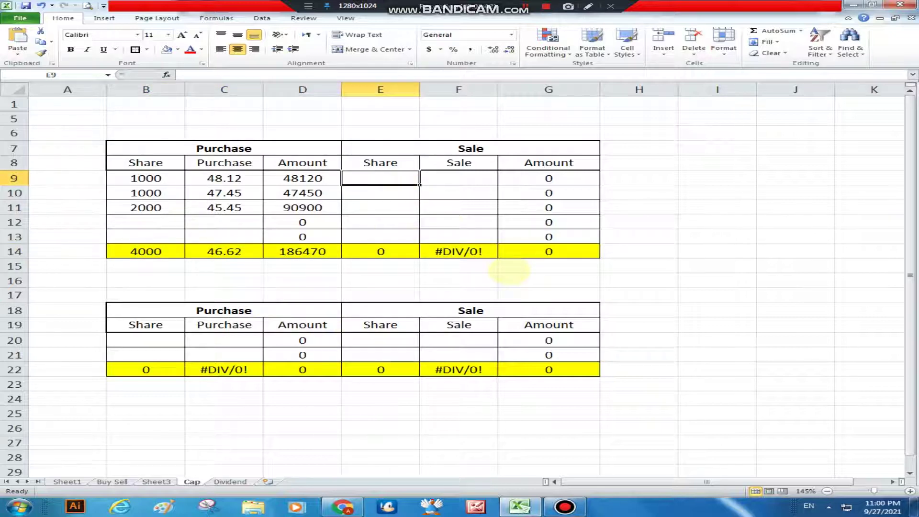
text(4000)
key(Tab)
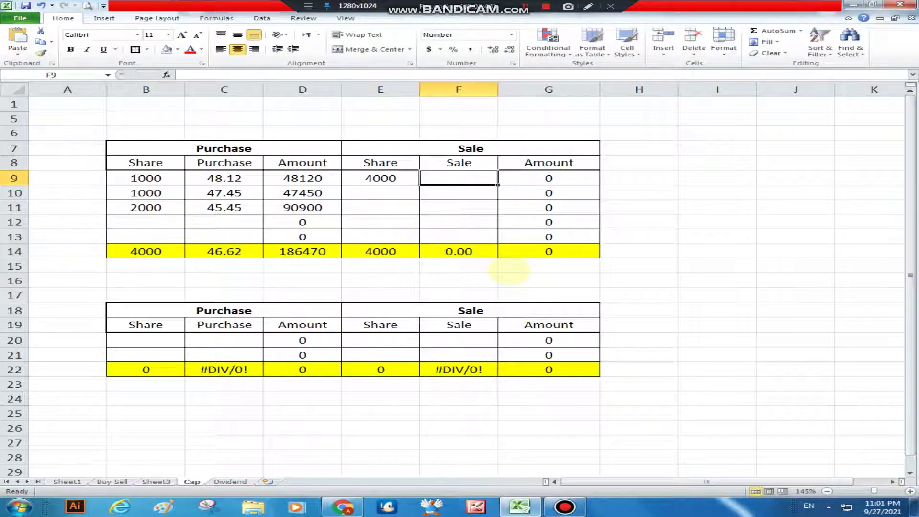
text(46.62)
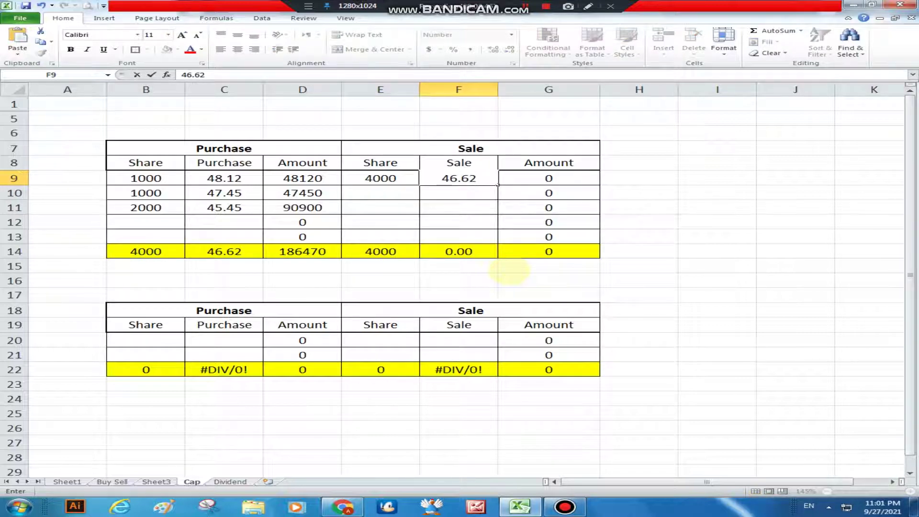
key(Return)
key(Down)
key(Down)
key(Down)
key(Down)
key(Right)
key(Right)
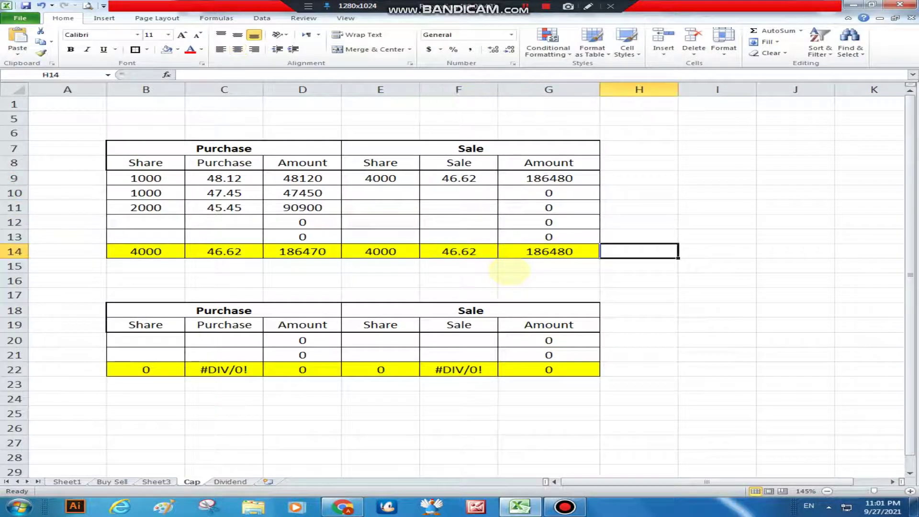
Step: Set the sale price in F9 to 42.41, Citi Pharma's current market price
key(Left)
key(Left)
key(Left)
key(Up)
key(Up)
key(Up)
key(Up)
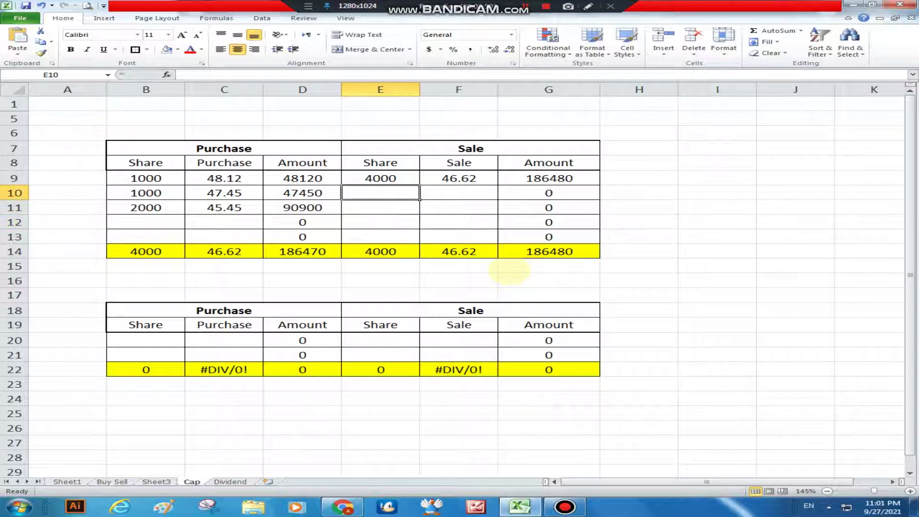
key(Up)
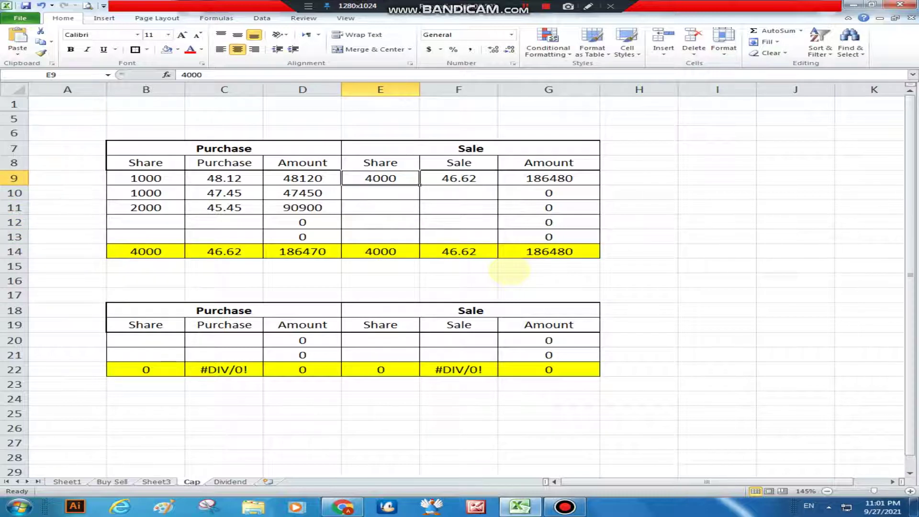
key(Right)
text(42.41)
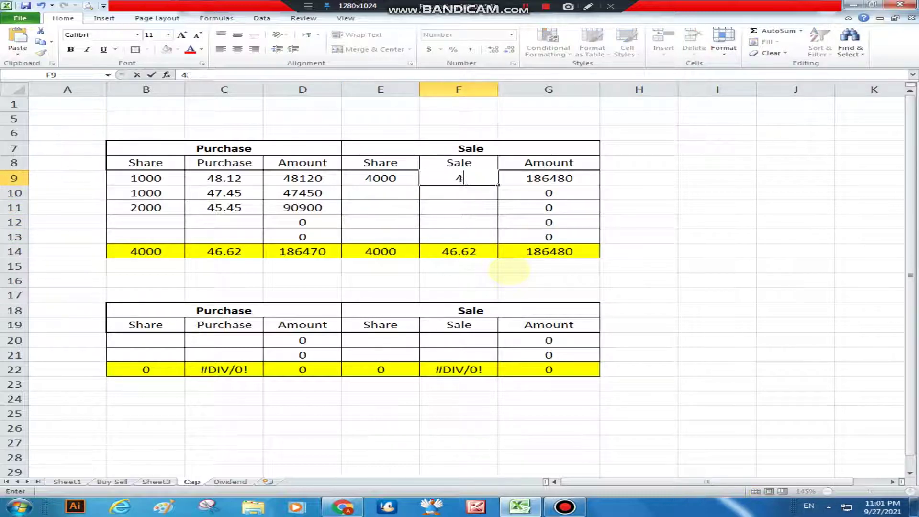
key(Return)
key(Down)
key(Down)
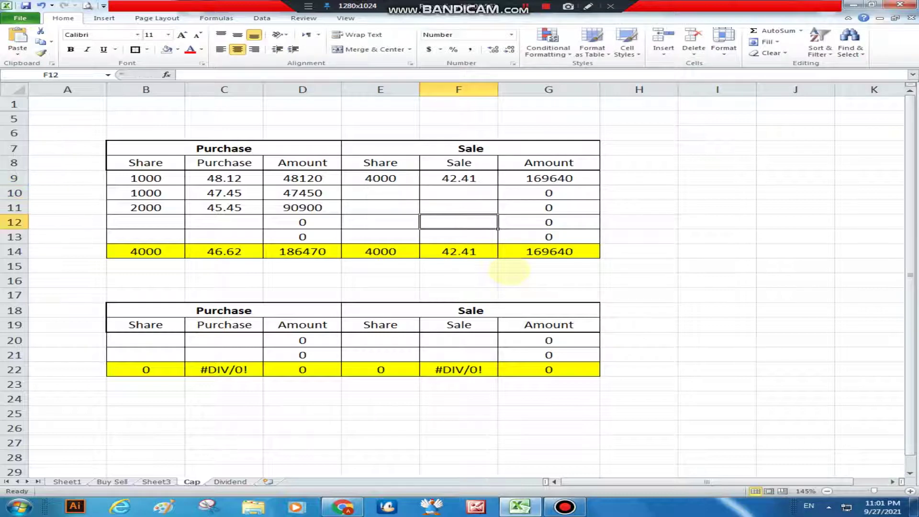
Step: Calculate the loss in H14 by subtracting the total sale amount from the total purchase amount with =D14-G14
key(Down)
key(Down)
key(Right)
key(Right)
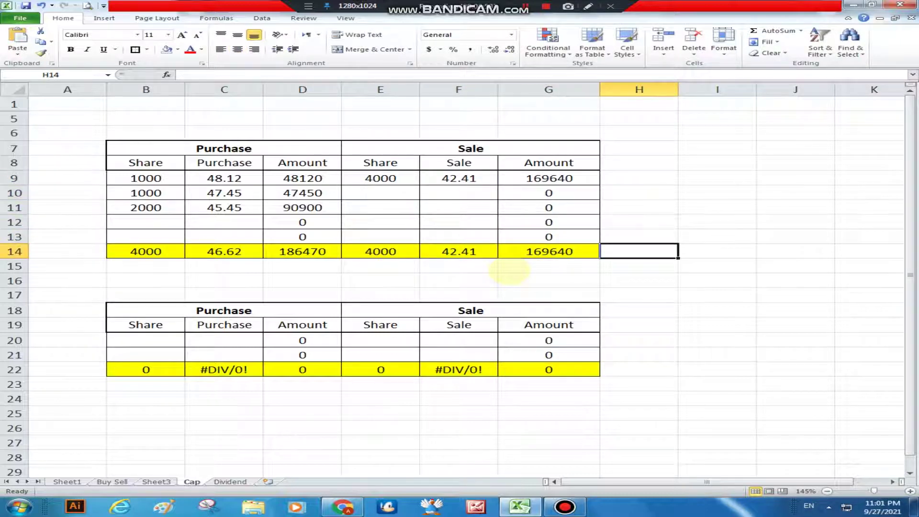
text(=)
key(Left)
key(Left)
key(Left)
key(Left)
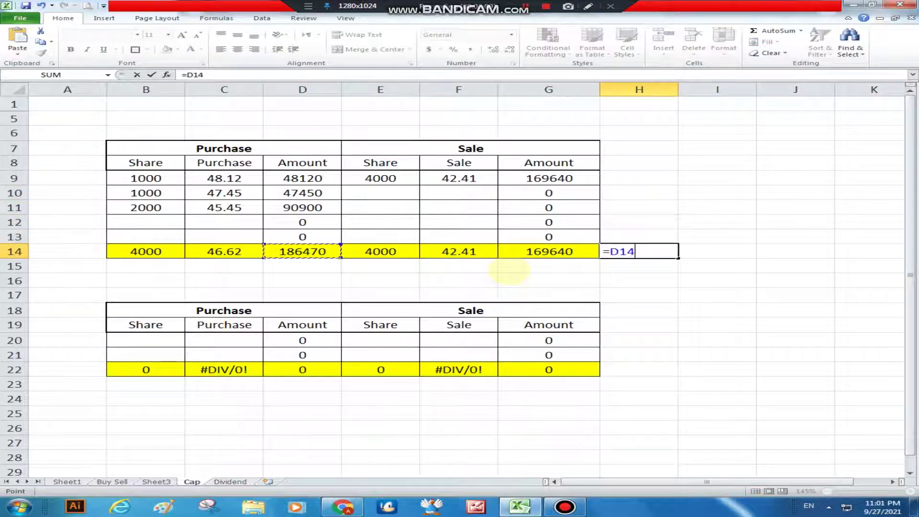
text(-)
key(Left)
key(Return)
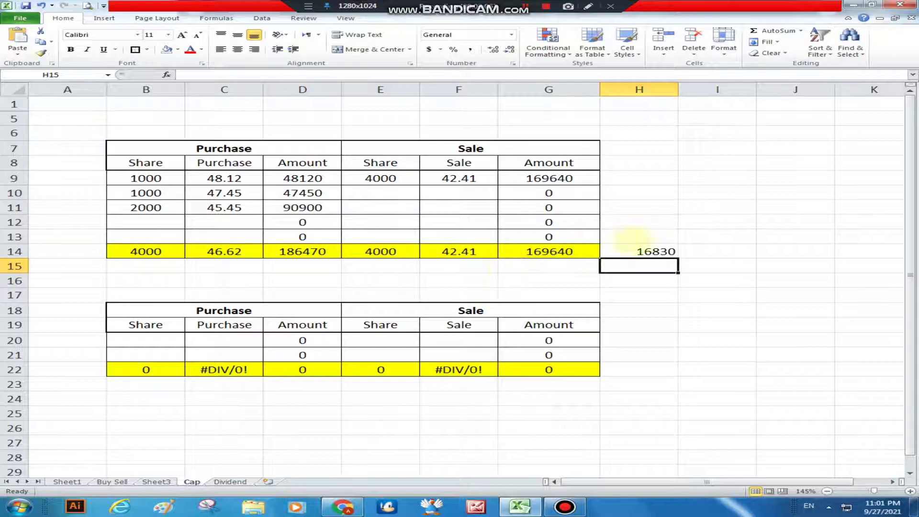
click(644, 251)
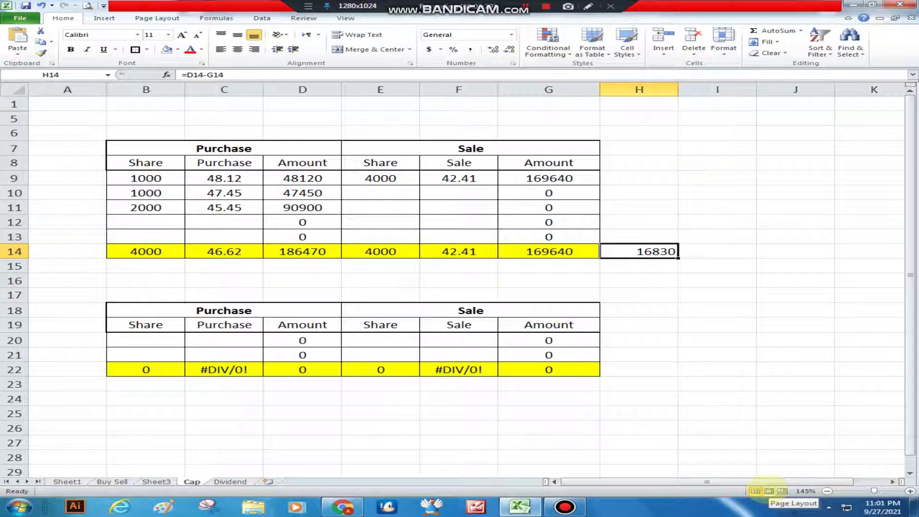
Step: Switch to Chrome and examine Citi Pharma's one-day chart with its opening and high prices
click(342, 507)
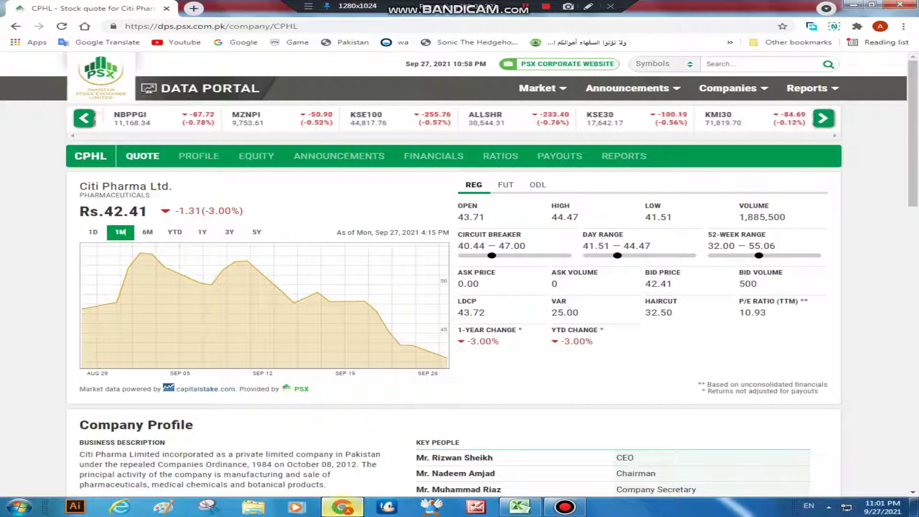
click(93, 233)
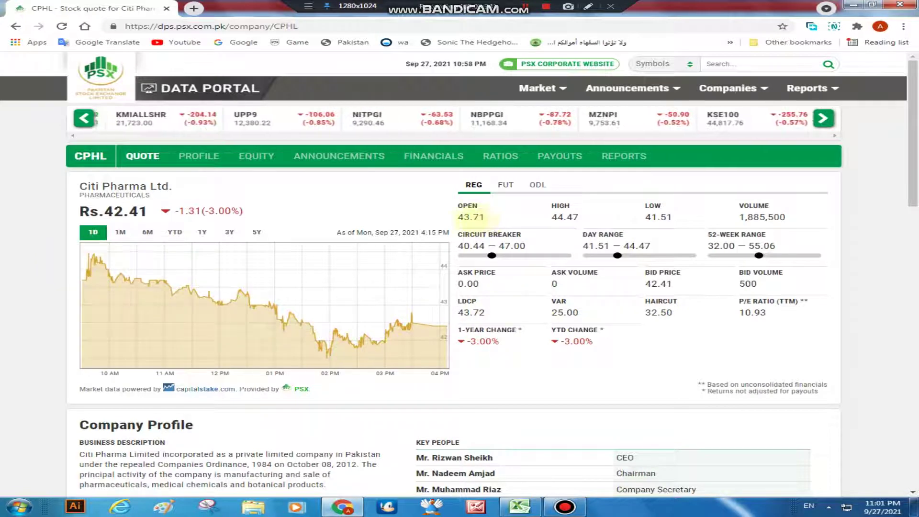
double_click(470, 217)
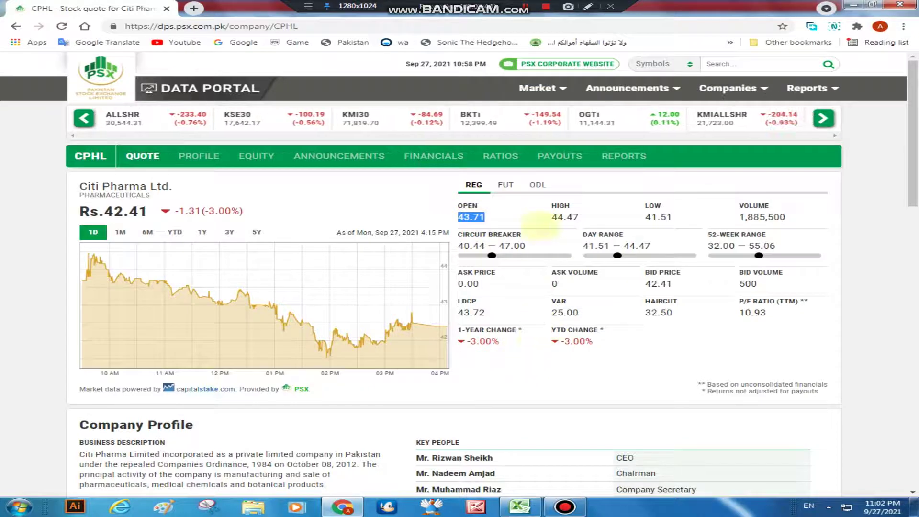
double_click(565, 217)
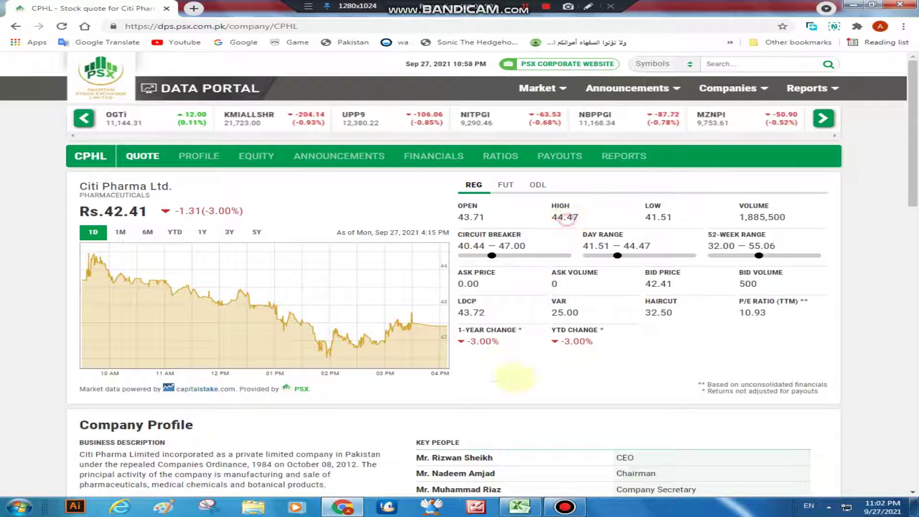
Step: Switch back to Excel and change the sale in row 9 to 2000 shares at a price of 44.20
click(519, 507)
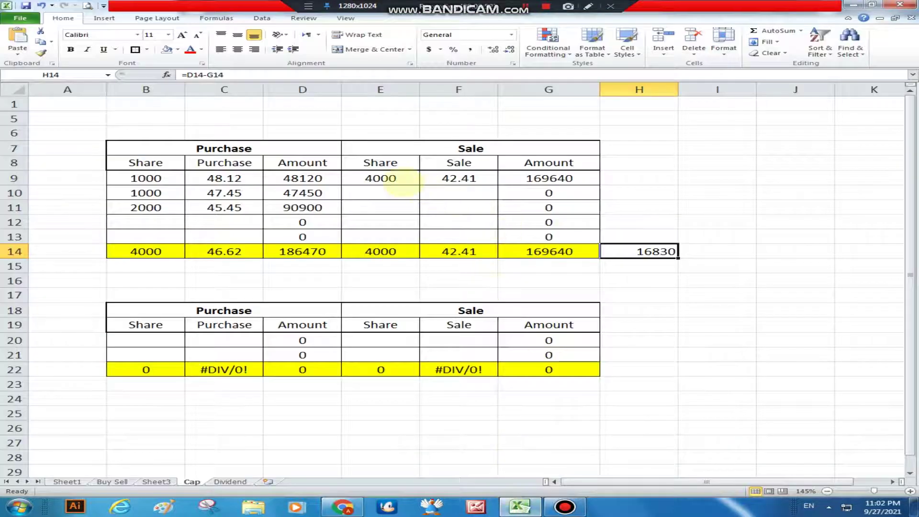
click(404, 184)
text(2000)
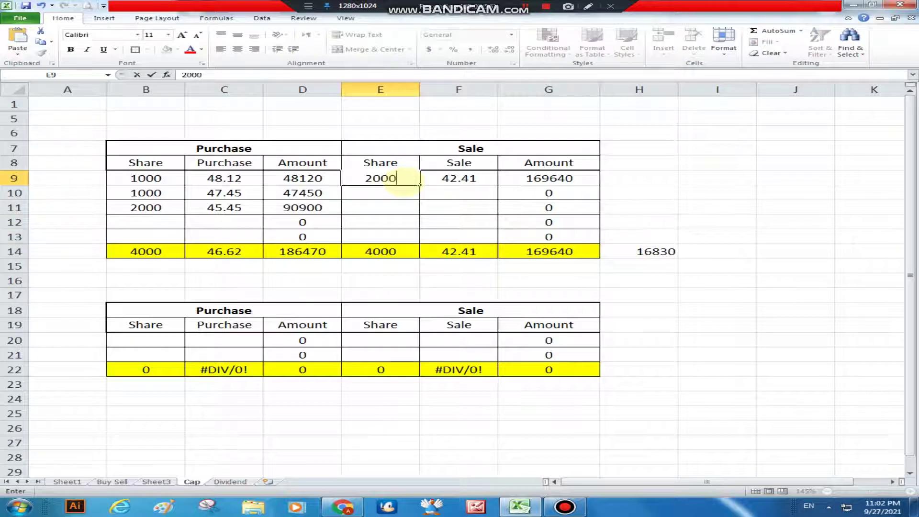
key(Tab)
text(44.20)
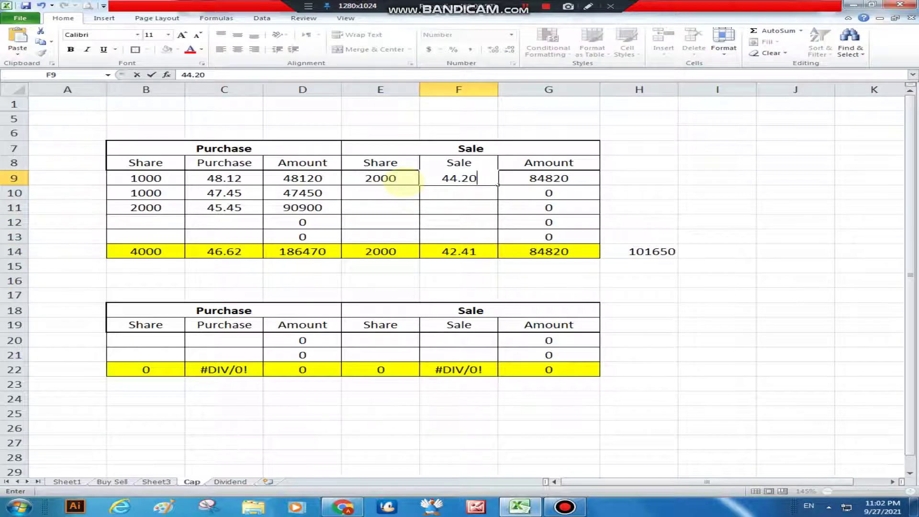
key(Return)
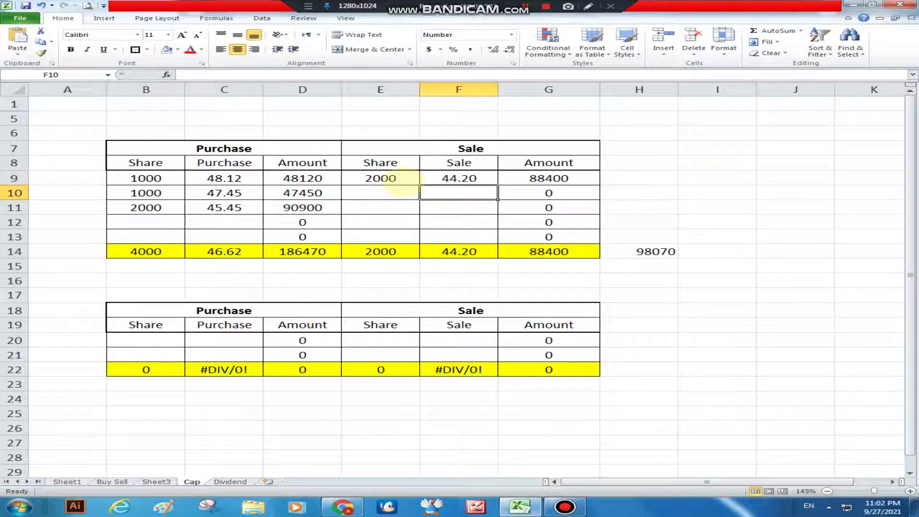
Step: Enter a second sale in row 10 as 2000 shares at a price of 45
click(376, 192)
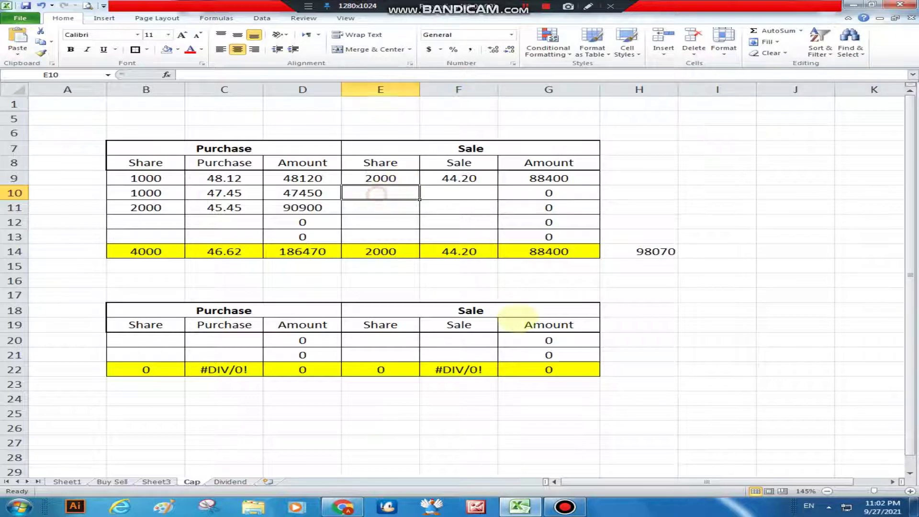
text(22)
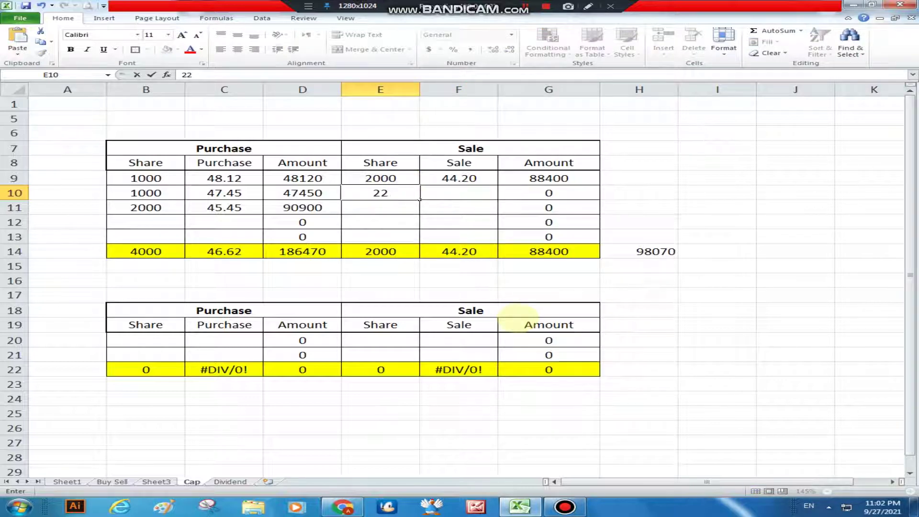
key(BackSpace)
text(000)
key(Tab)
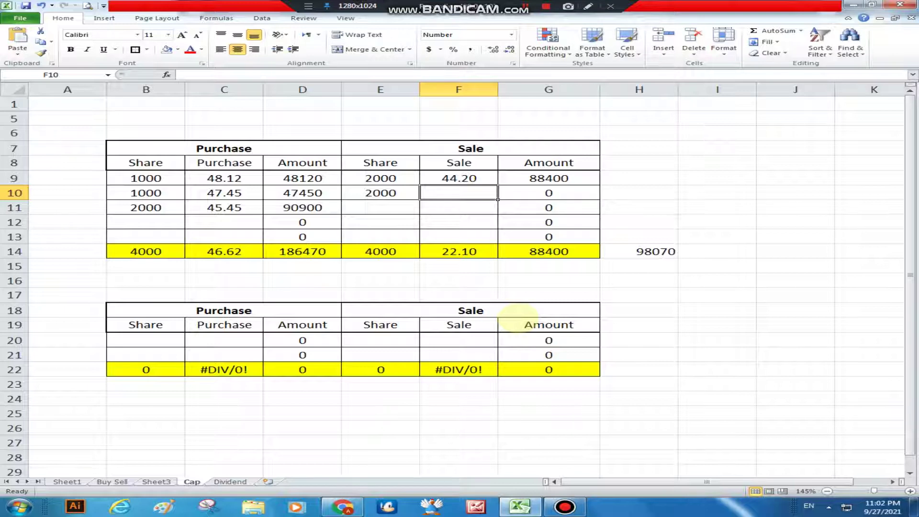
text(45.)
key(Return)
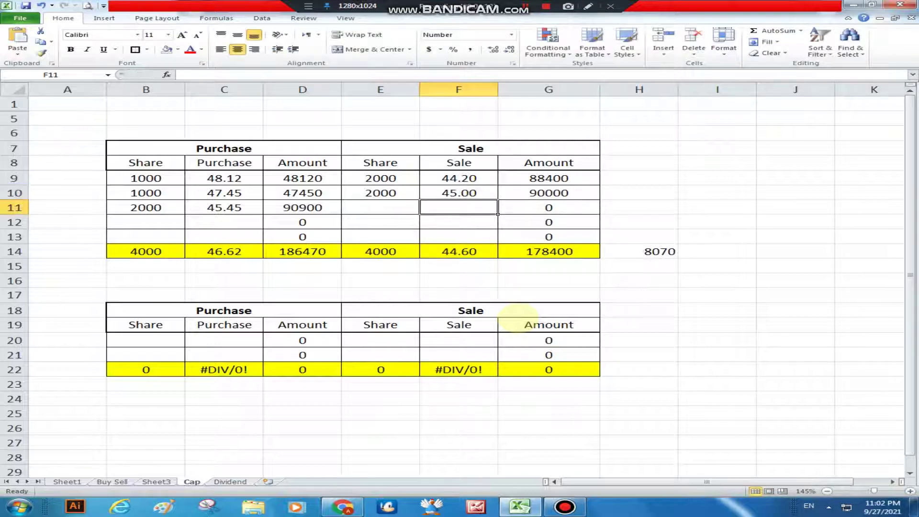
Step: Set the second sale's price in F10 to 44.10
key(Up)
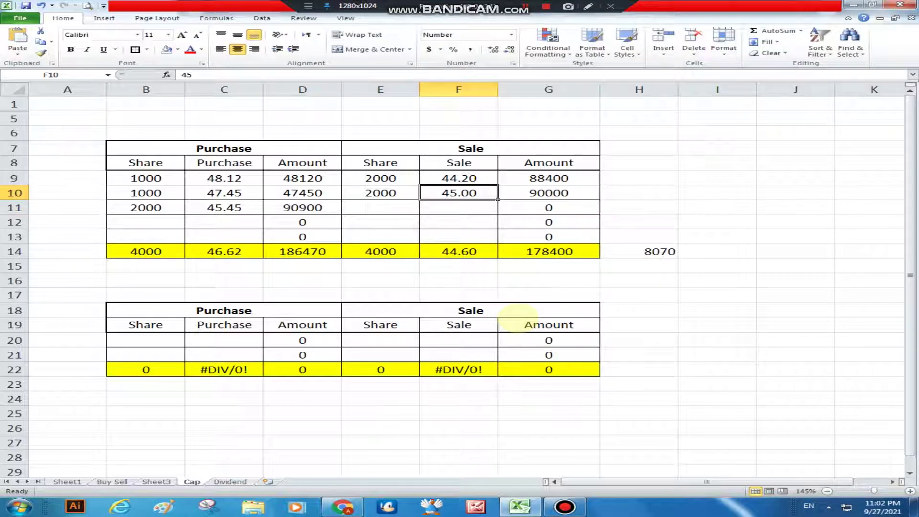
text(44)
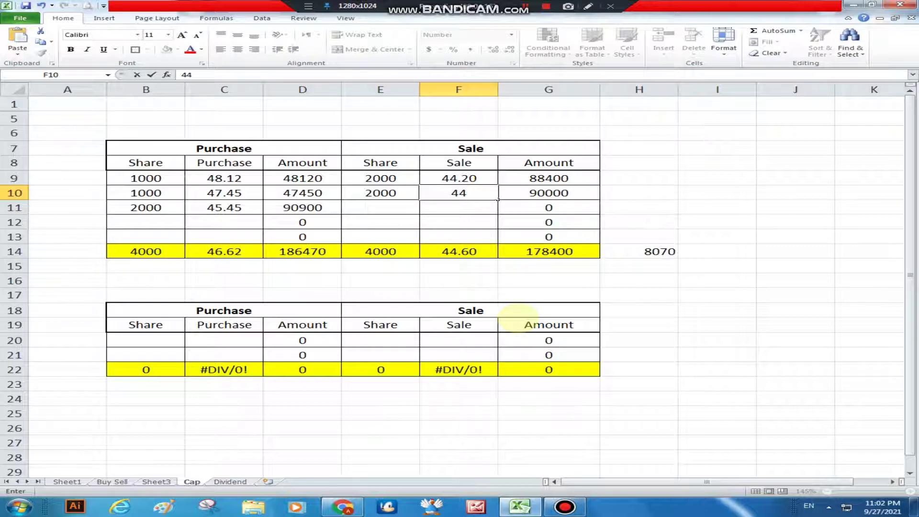
text(.10)
key(Return)
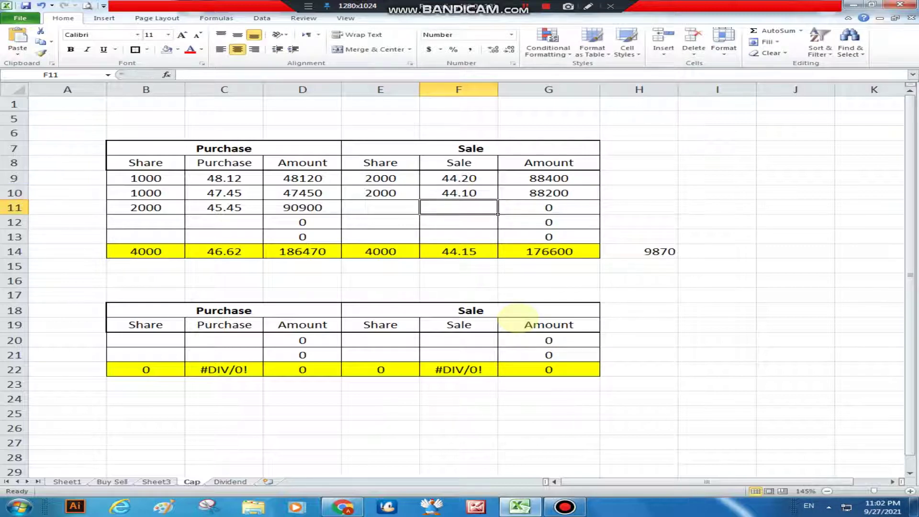
Step: Compare the average sale price in F14 and the second sale's price with Citi Pharma's intraday chart in Chrome
key(Up)
key(Down)
key(Down)
key(Down)
key(Down)
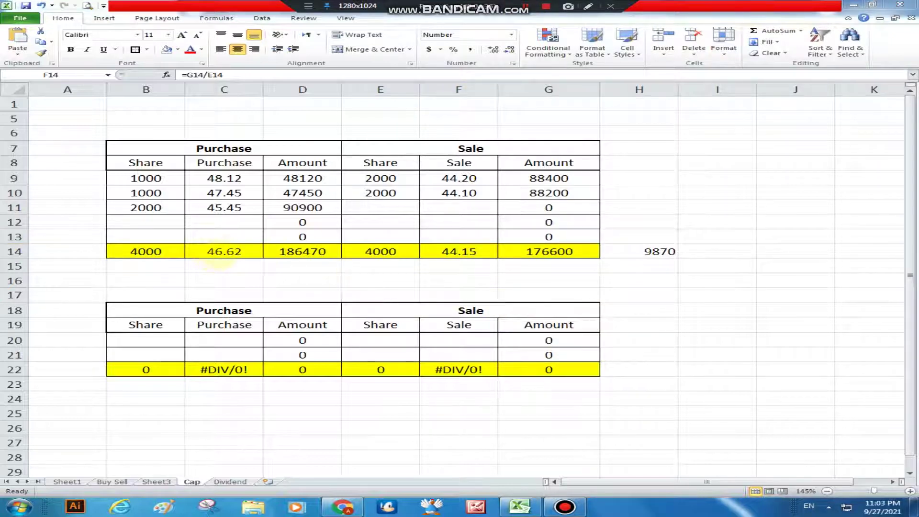
click(458, 193)
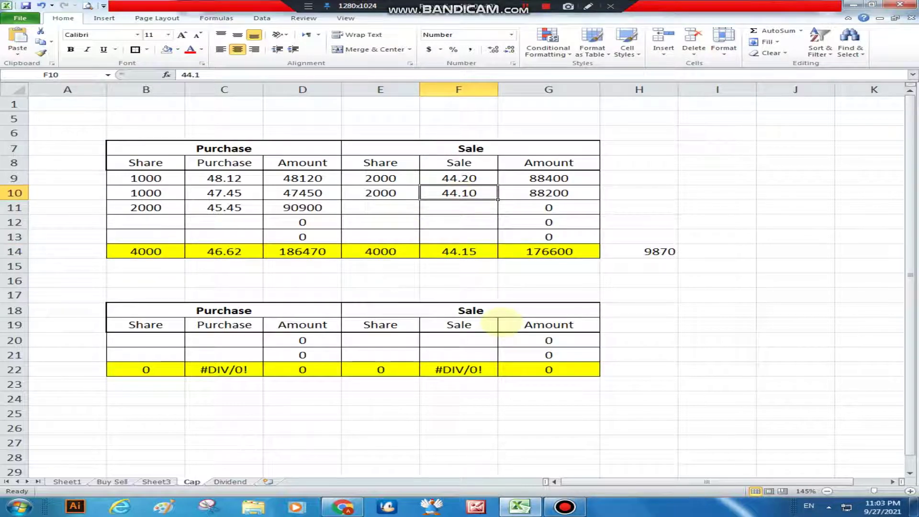
click(521, 507)
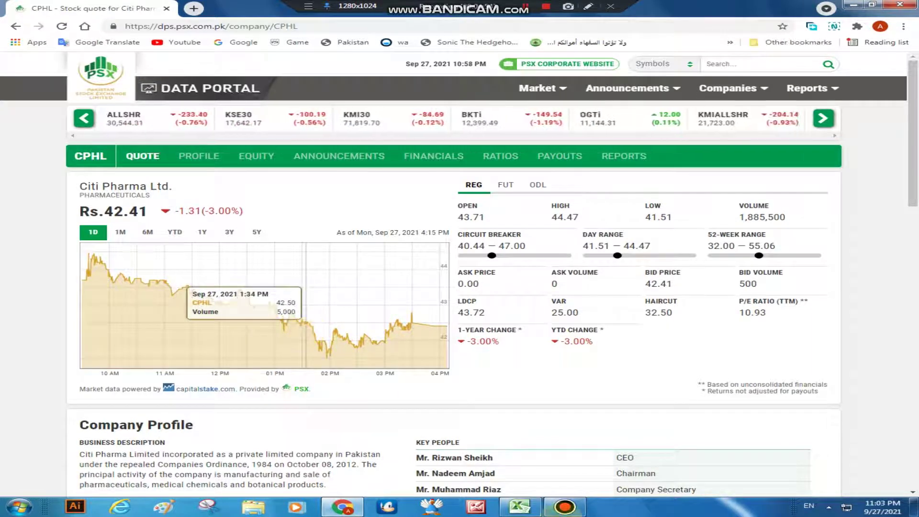
Step: Switch back to Excel and enter a repurchase in row 20 of the second table as 2000 shares at 42.50
click(519, 507)
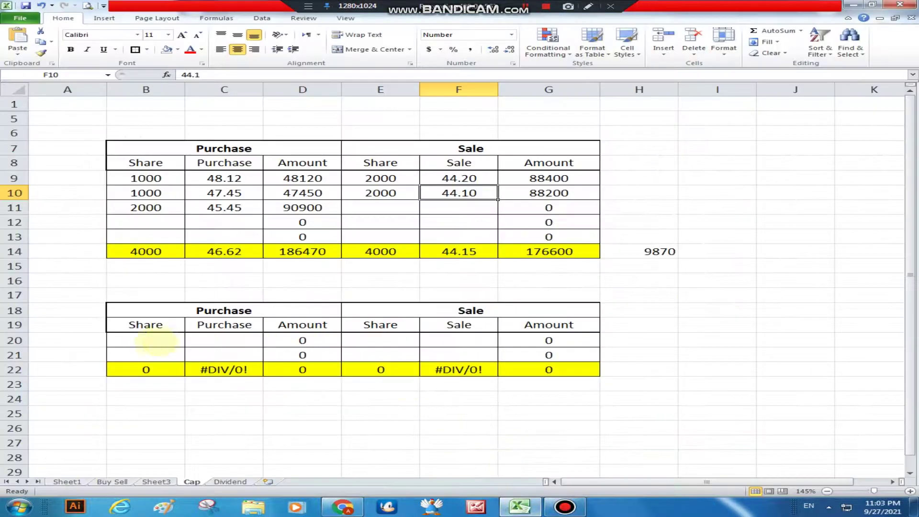
click(148, 341)
text(2000)
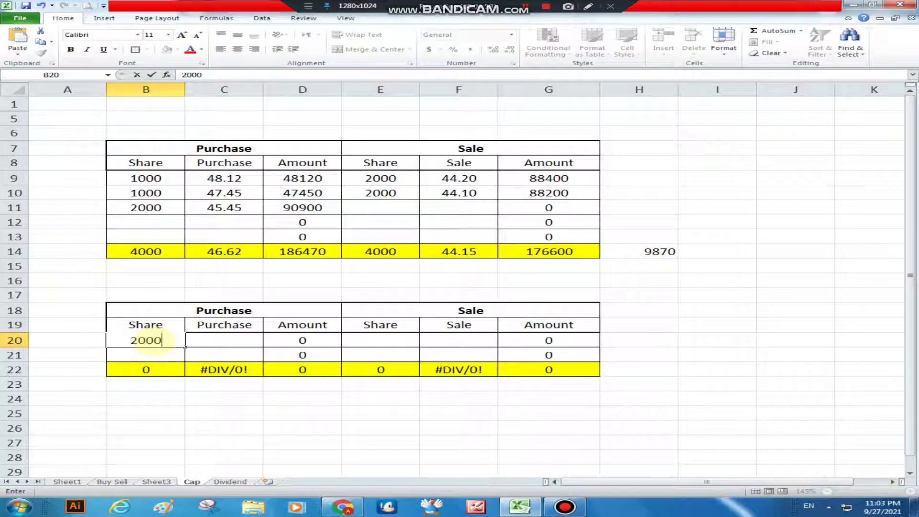
key(Tab)
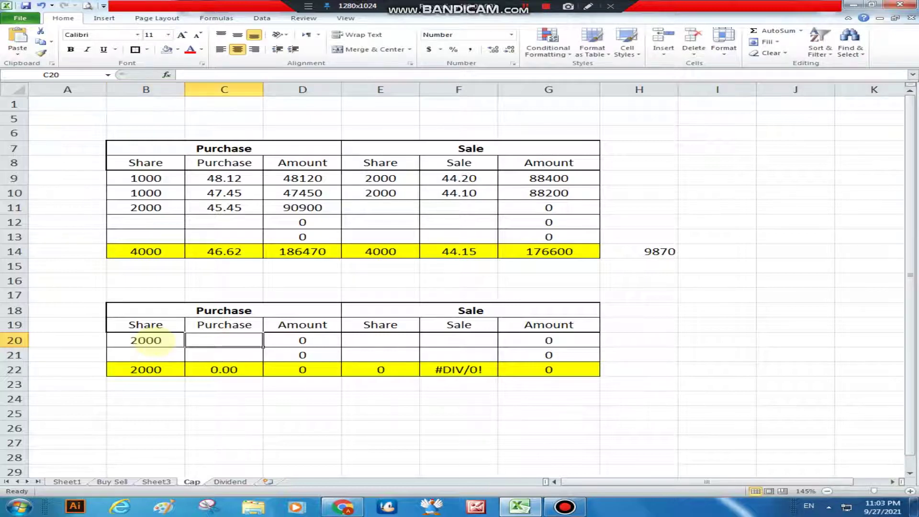
text(42.5)
key(Return)
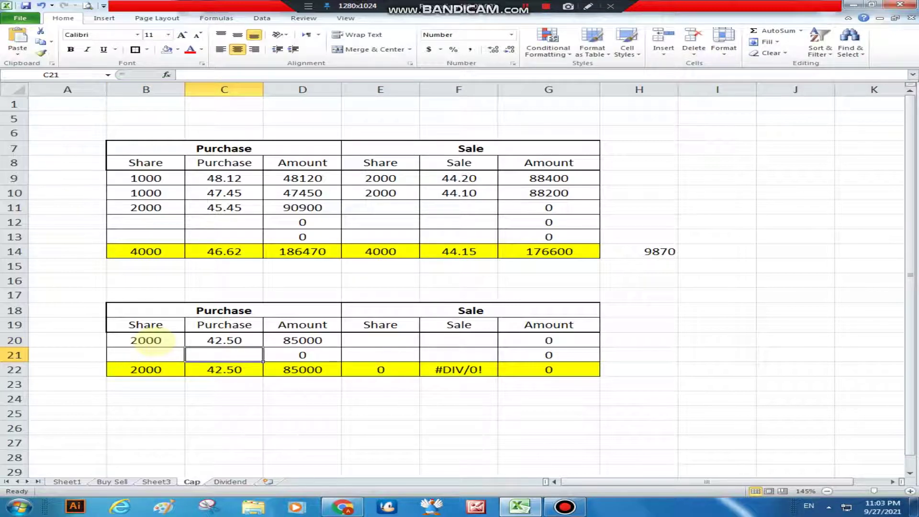
click(155, 354)
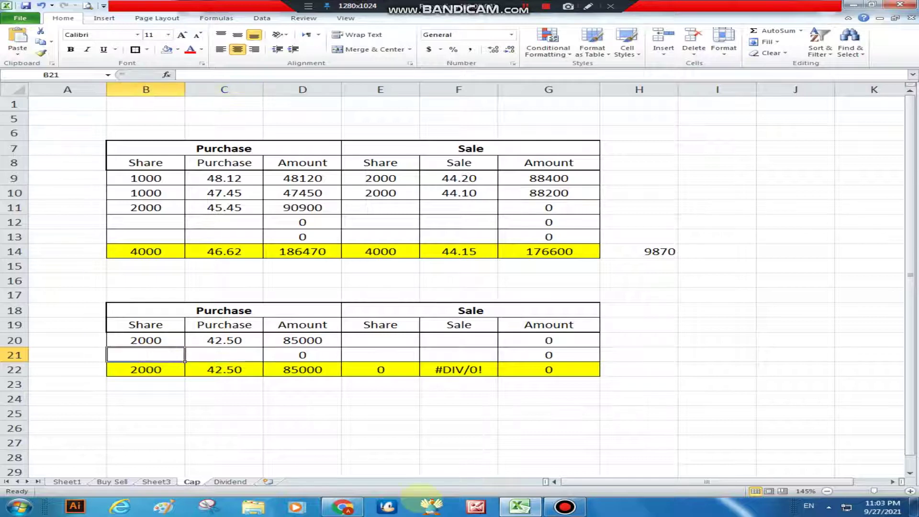
Step: Enter a second repurchase in row 21 of the second table as 2000 shares at 42.10
text(2000)
key(Tab)
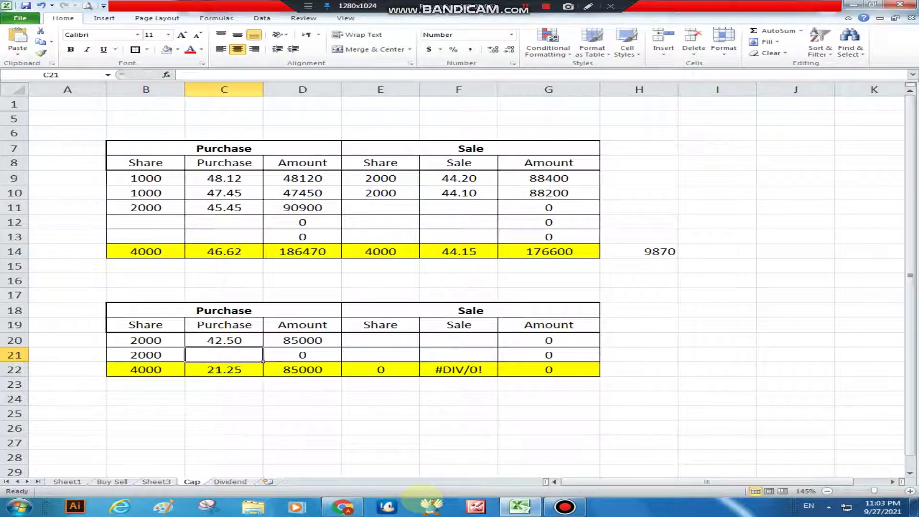
text(42.)
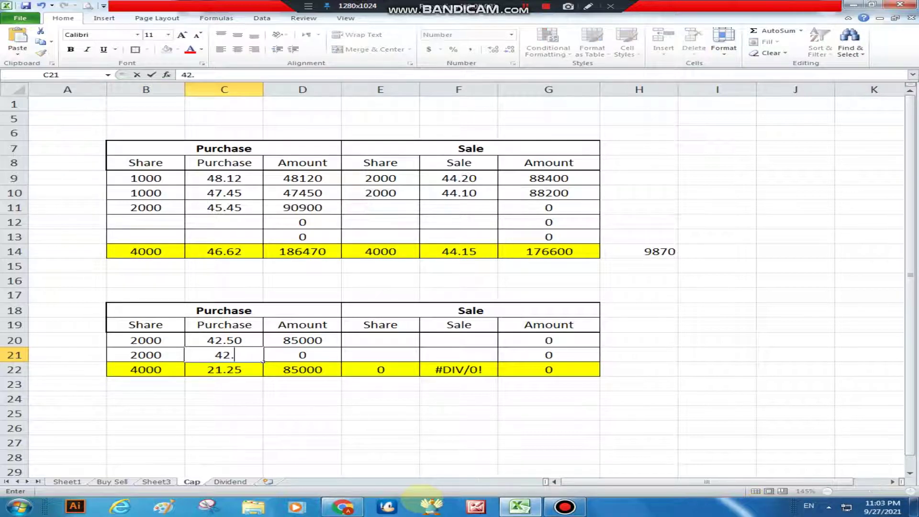
text(10)
key(Return)
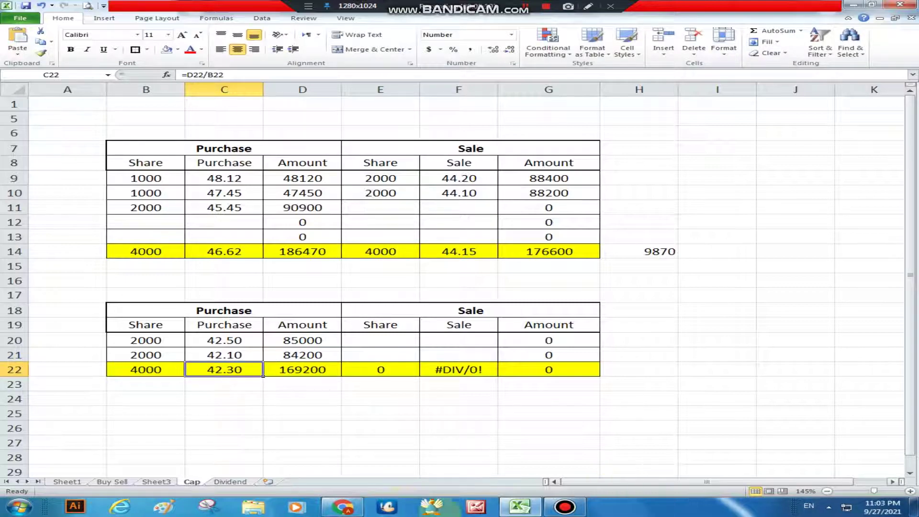
Step: Check Citi Pharma's intraday price chart in Chrome and return to the Excel sheet
click(342, 507)
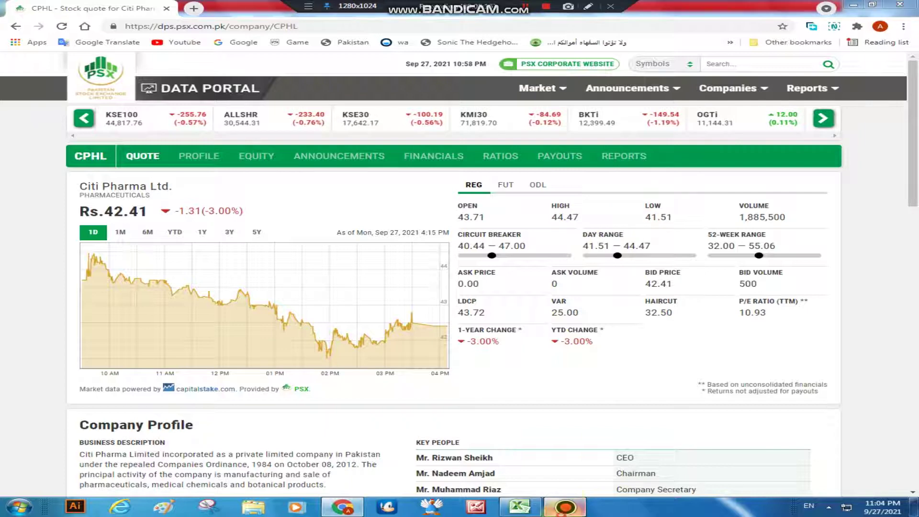
click(565, 507)
click(565, 506)
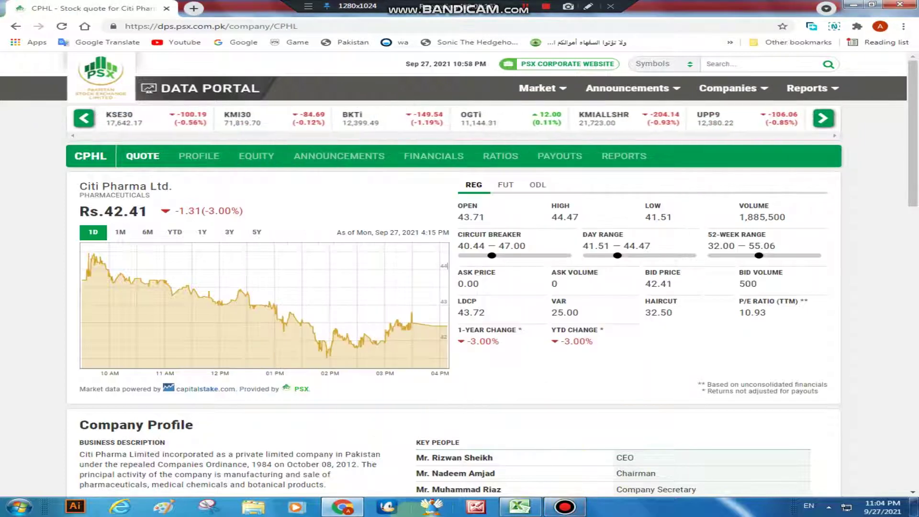
click(519, 507)
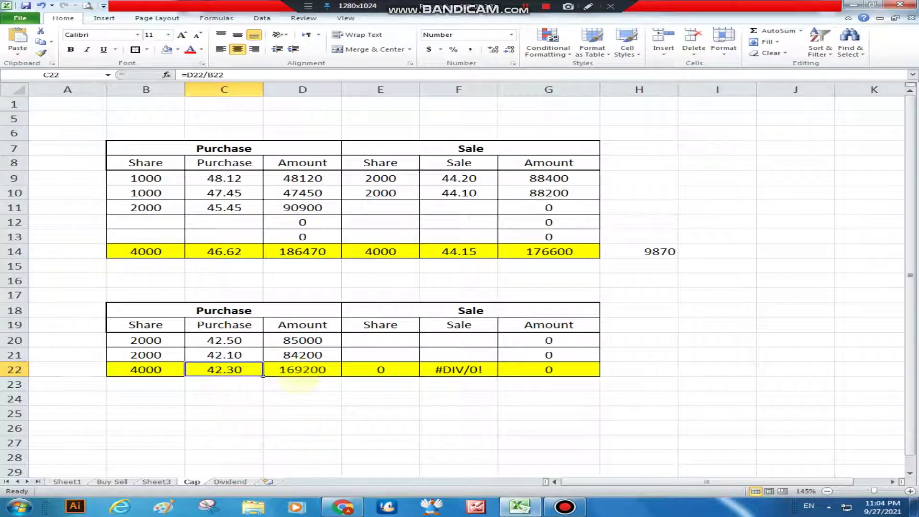
Step: Examine the repurchased shares, prices and totals in the second table against the loss in H14
click(303, 369)
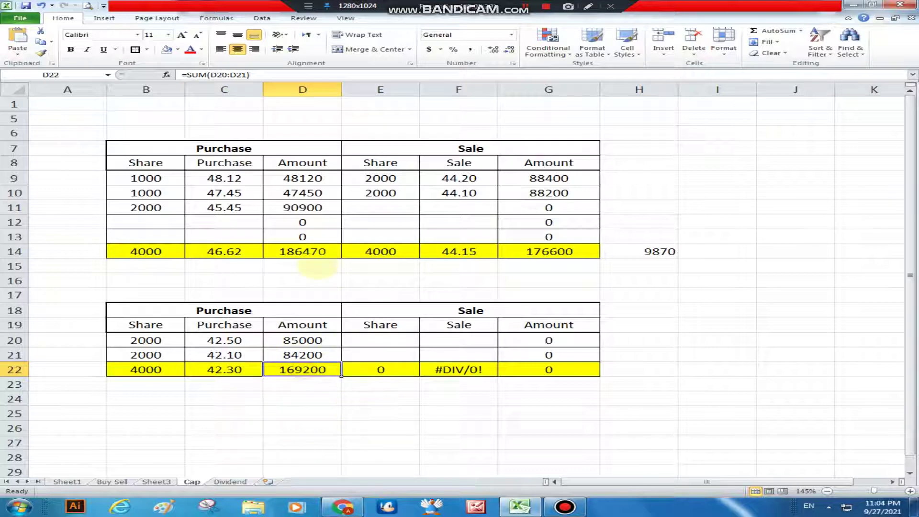
click(641, 252)
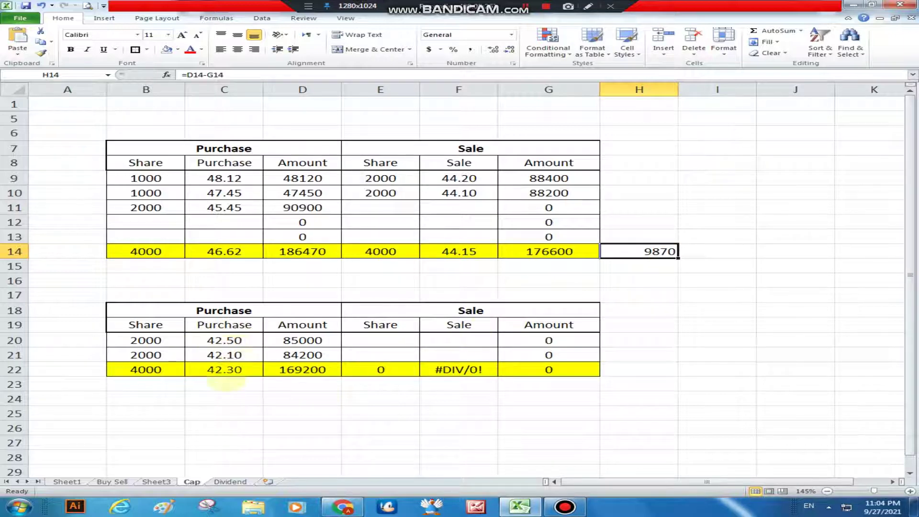
drag(151, 340, 152, 355)
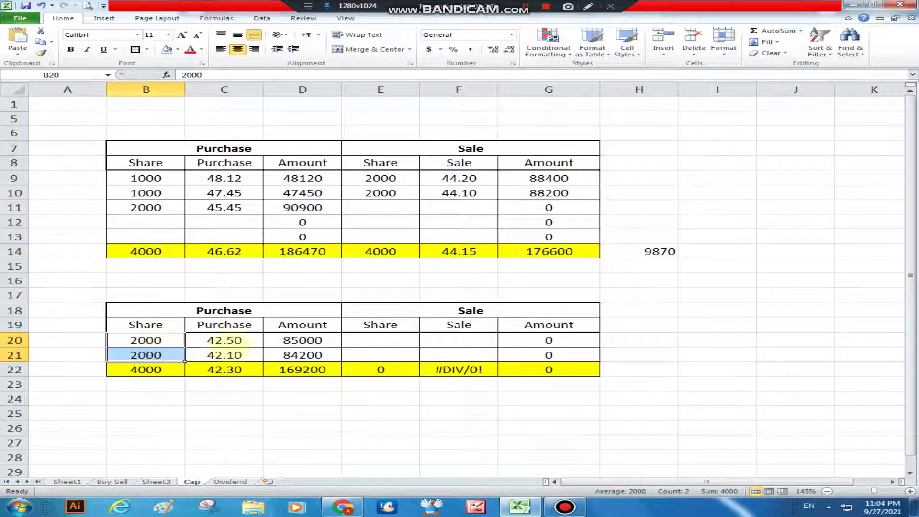
drag(234, 341, 235, 355)
click(225, 368)
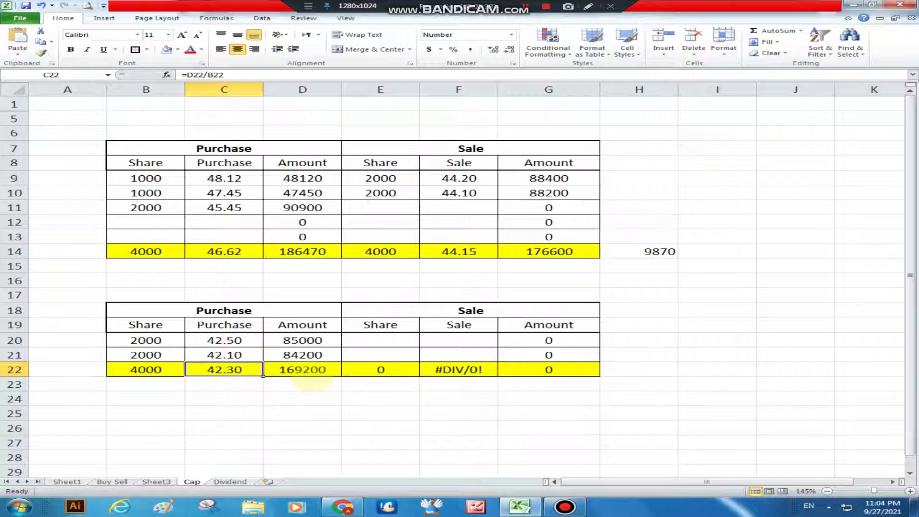
click(308, 372)
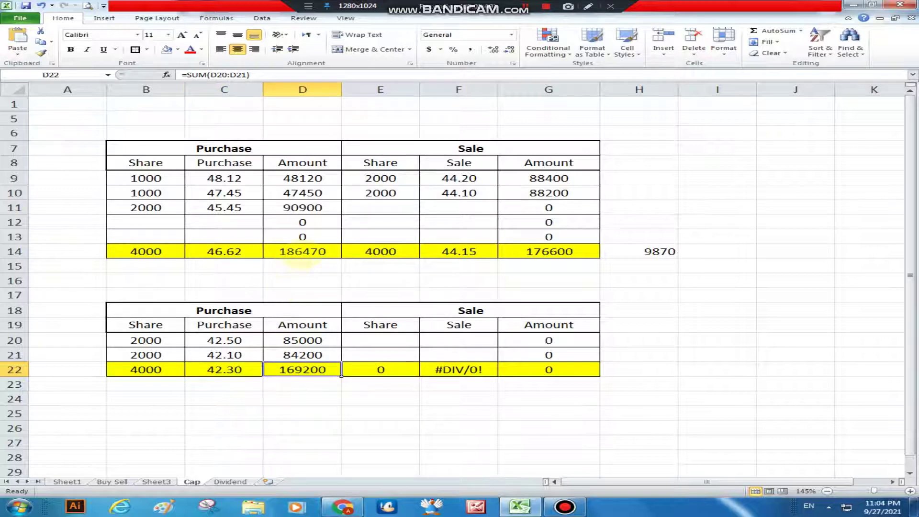
Step: Subtract the loss from the original total purchase amount in cell D15 with the formula =D14-H14
click(301, 256)
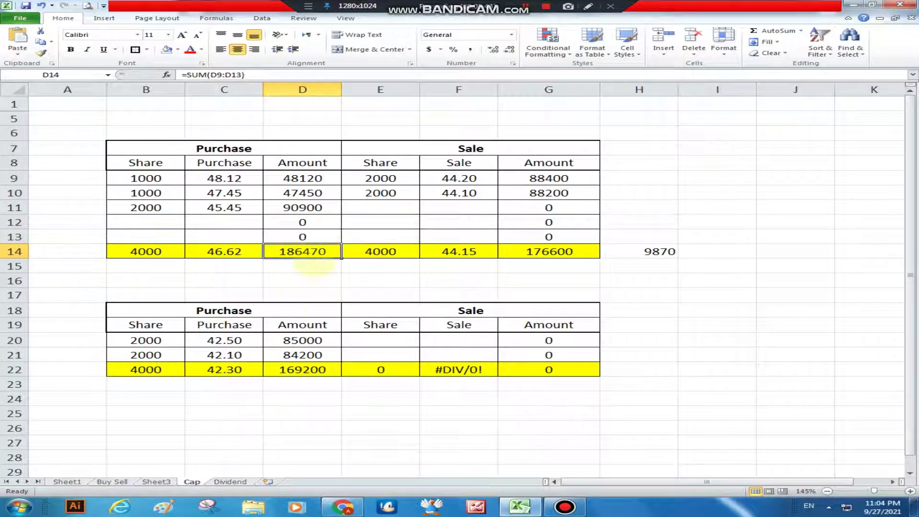
key(Return)
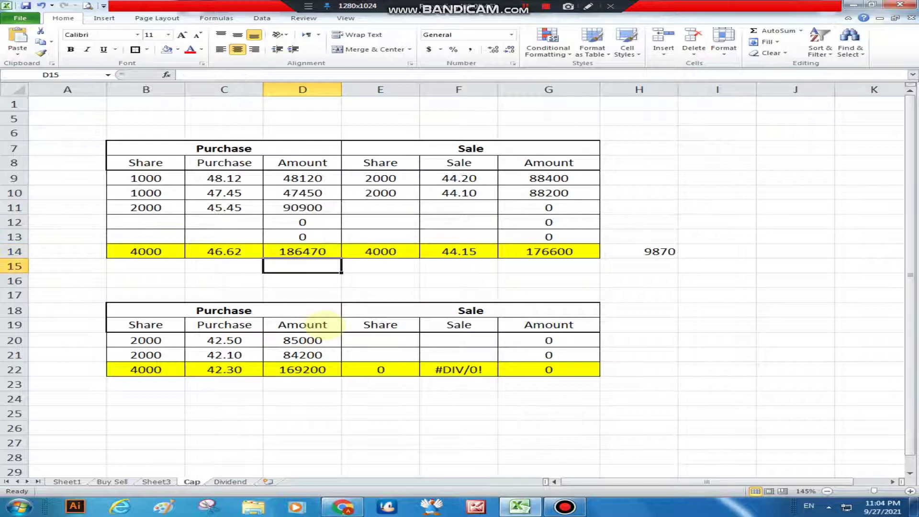
text(=)
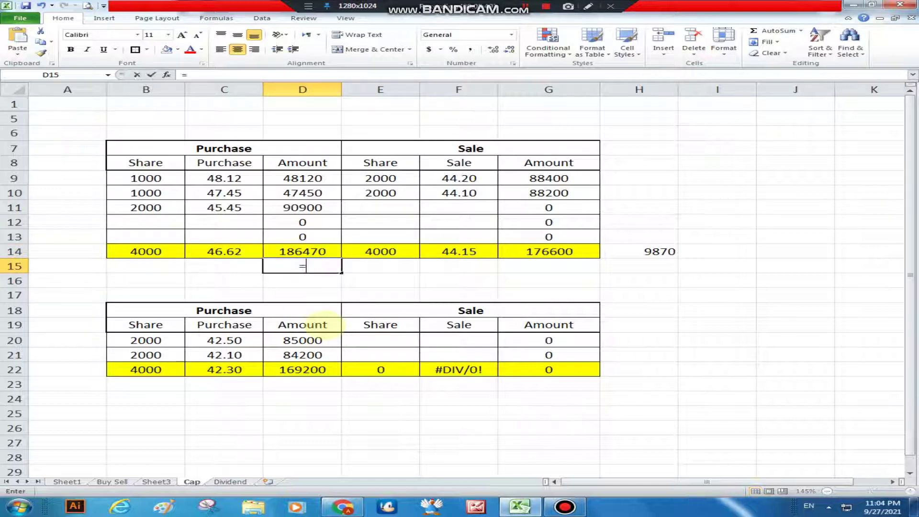
key(Up)
text(-)
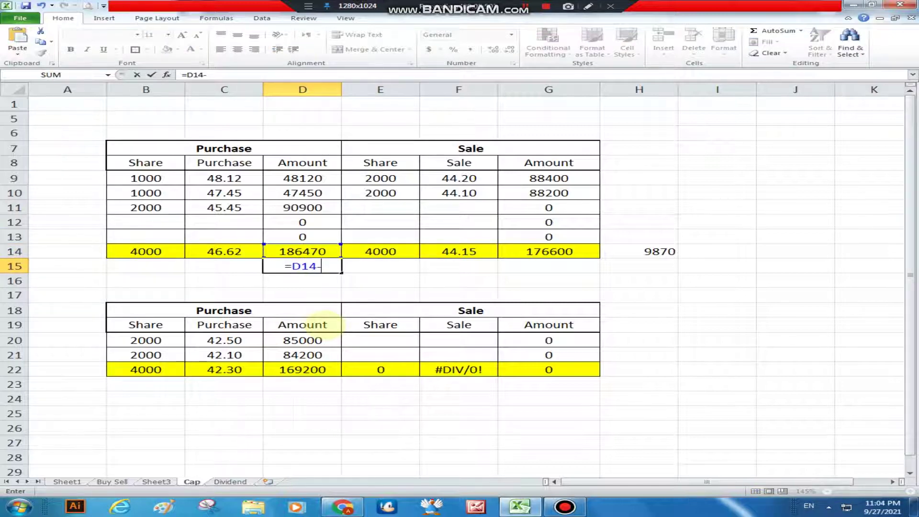
key(Right)
key(Right)
key(Right)
key(Right)
key(Up)
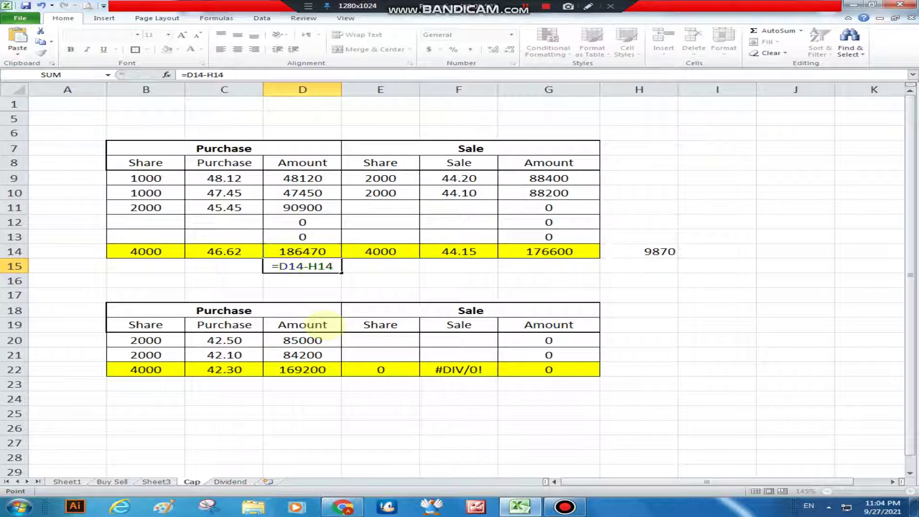
key(Return)
key(Up)
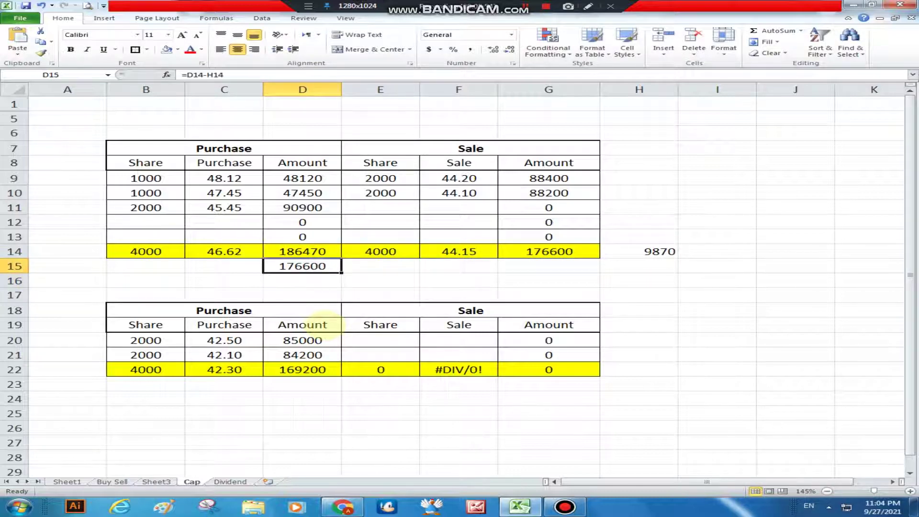
Step: Calculate the difference between the D15 amount and the total repurchase amount in cell D23 with =D15-D22
key(Down)
key(Down)
key(Down)
key(Down)
key(Down)
key(Down)
key(Down)
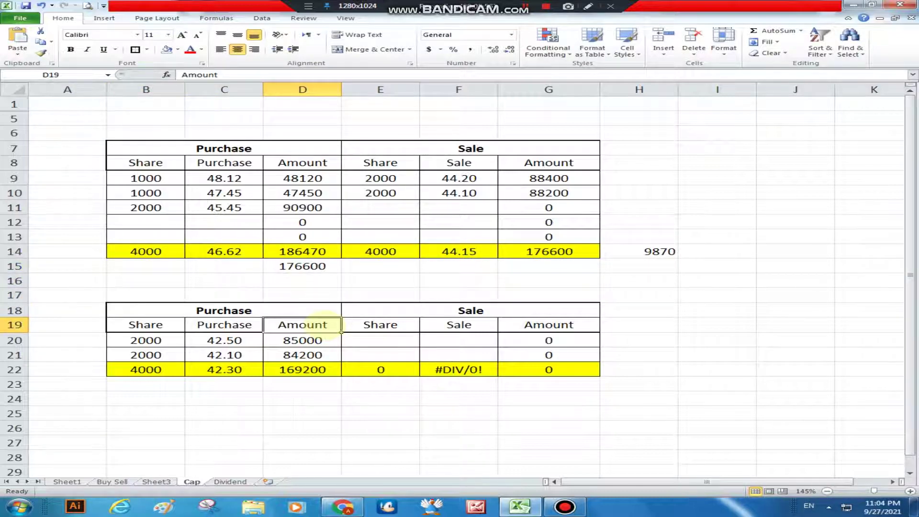
key(Down)
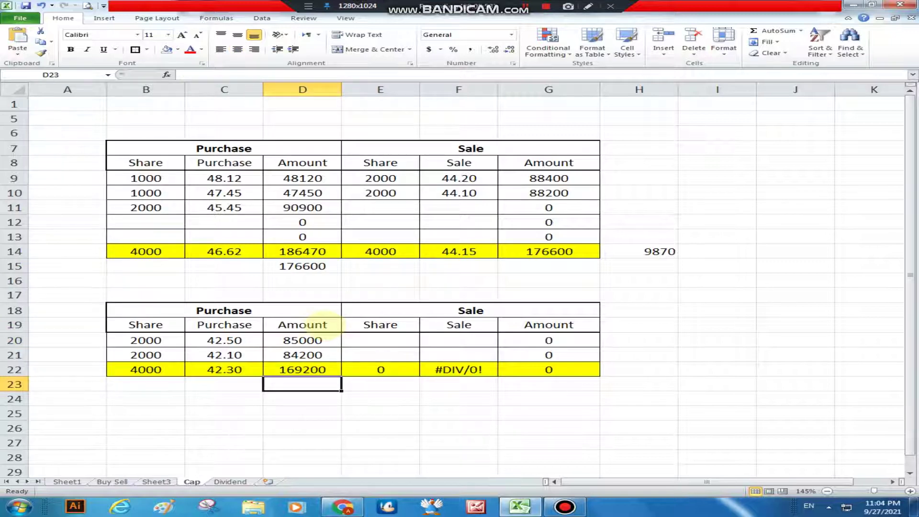
text(=)
key(Up)
key(Up)
key(Up)
key(Up)
key(Up)
key(Up)
key(Up)
key(Up)
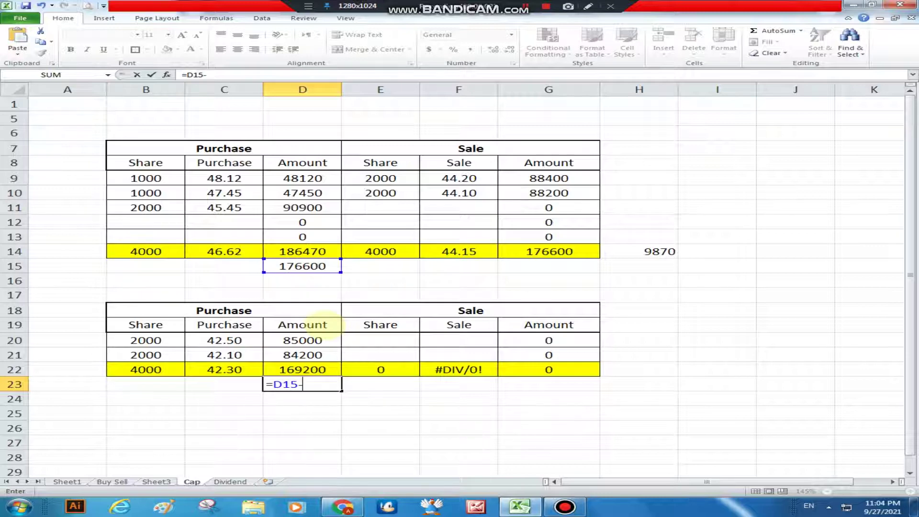
text(-)
key(Up)
key(Return)
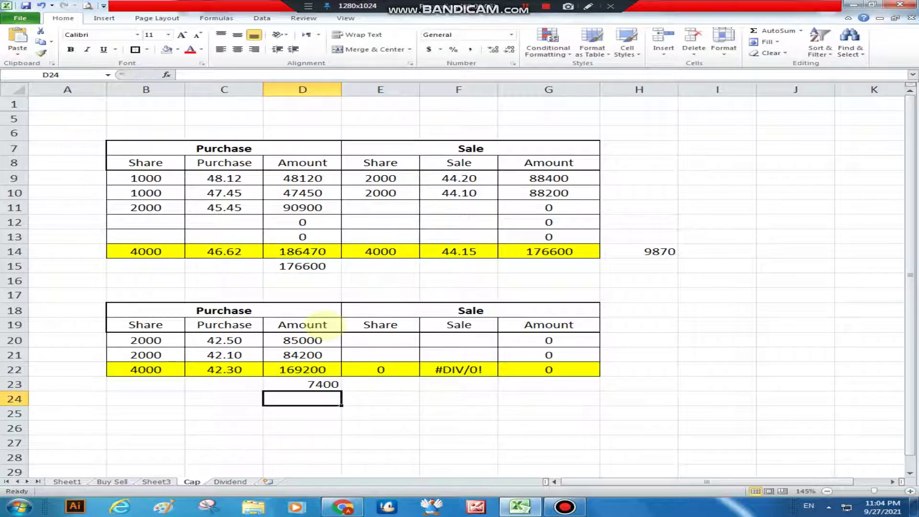
key(Up)
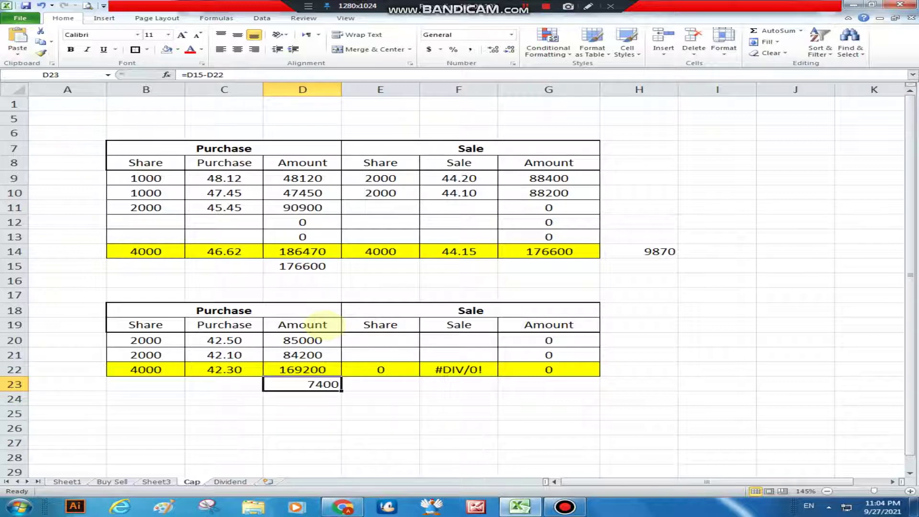
Step: Clear the trial formulas from cells D23 and D15
key(Delete)
key(Up)
key(Up)
key(Up)
key(Up)
key(Up)
key(Up)
key(Up)
key(Up)
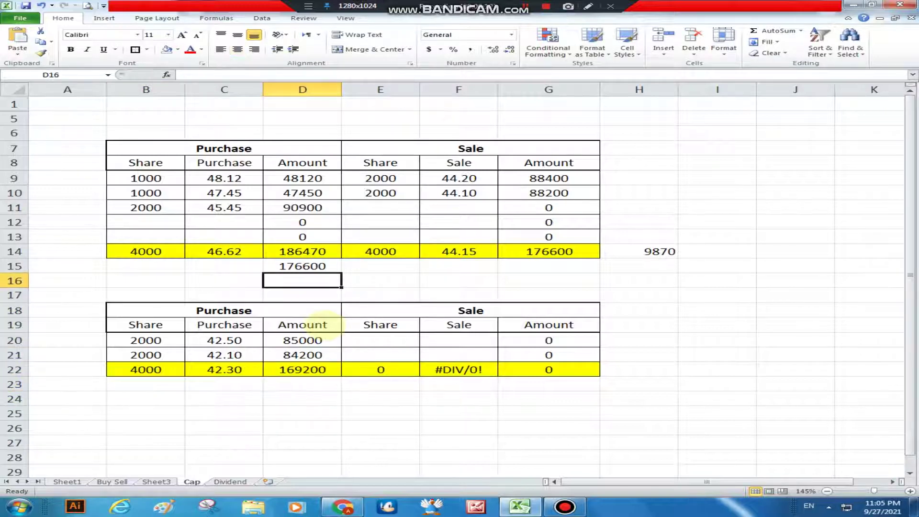
key(Delete)
Step: Review the loss formula in H14 and the total repurchase amount in D22
key(Right)
key(Right)
key(Right)
key(Right)
key(Up)
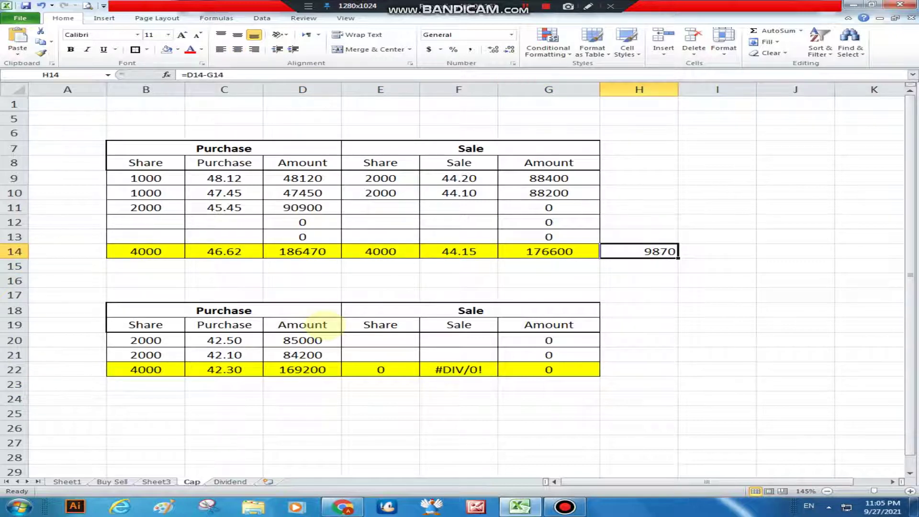
key(Right)
key(Left)
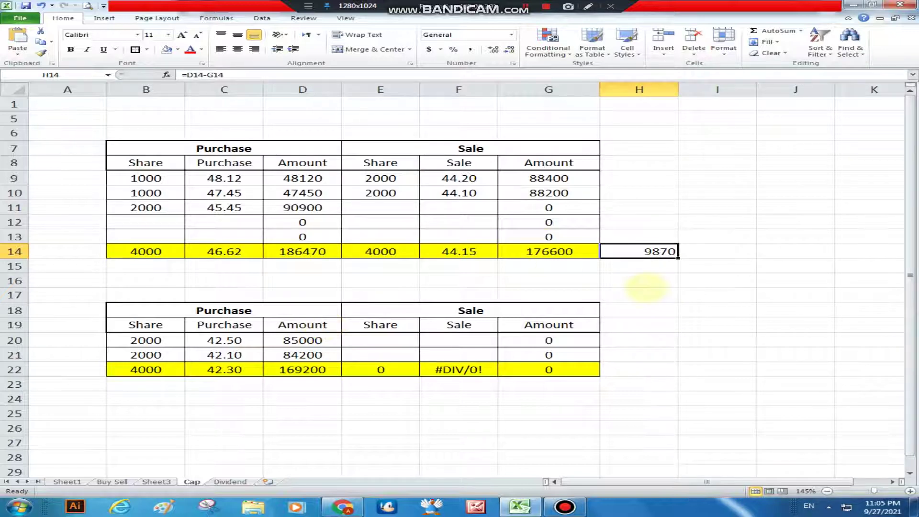
click(665, 266)
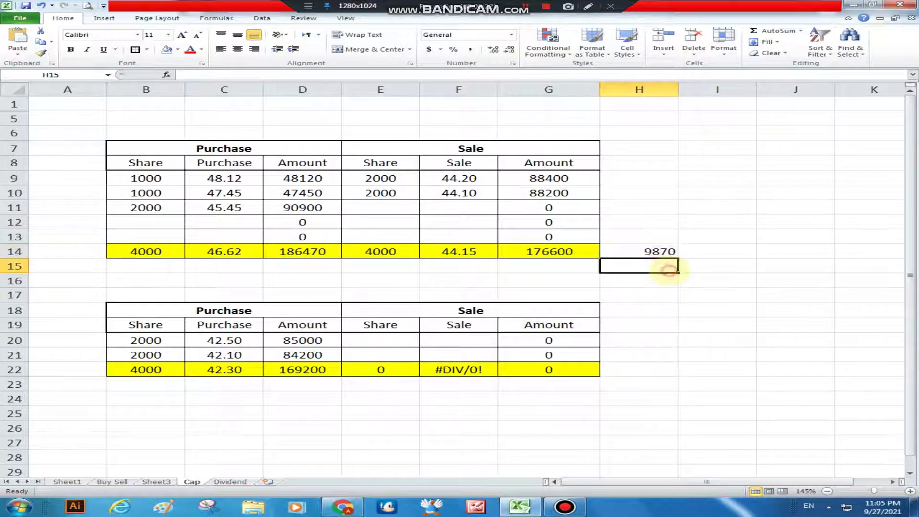
click(307, 372)
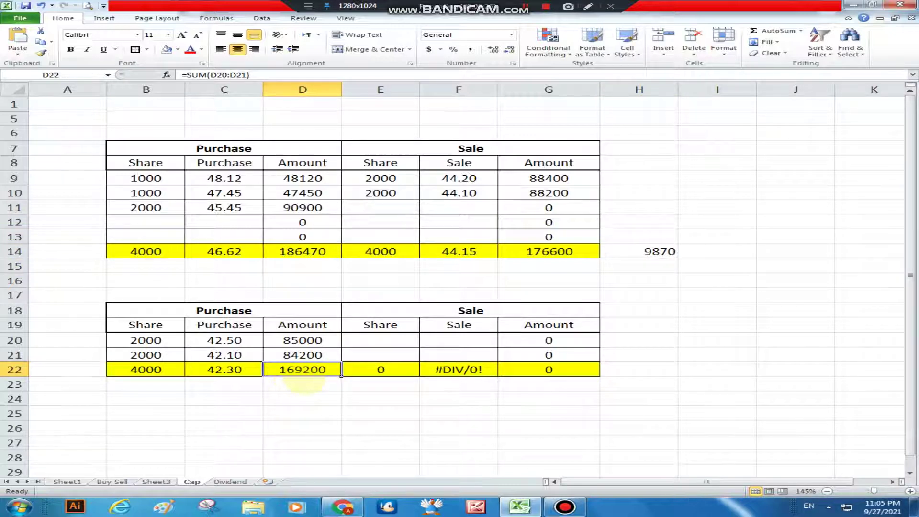
Step: Calculate the difference between the original and repurchase total amounts in cell D23 with =D14-D22
click(316, 385)
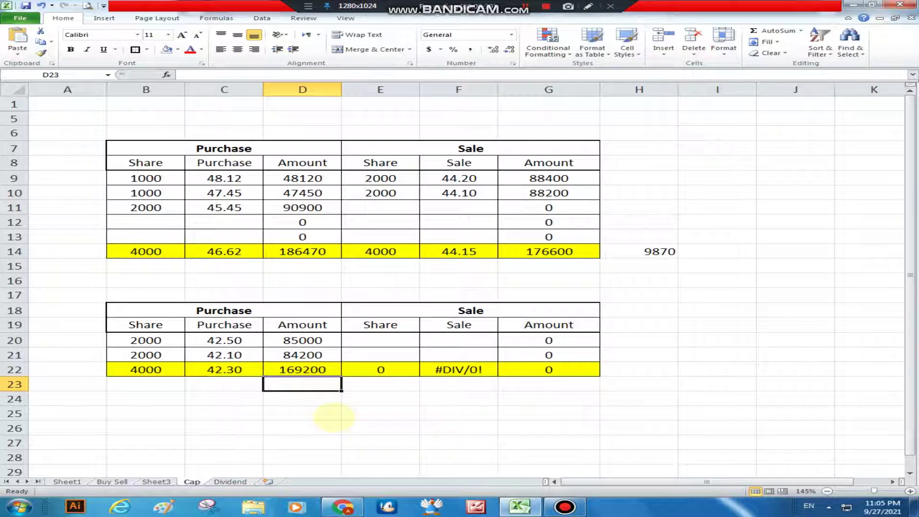
text(=)
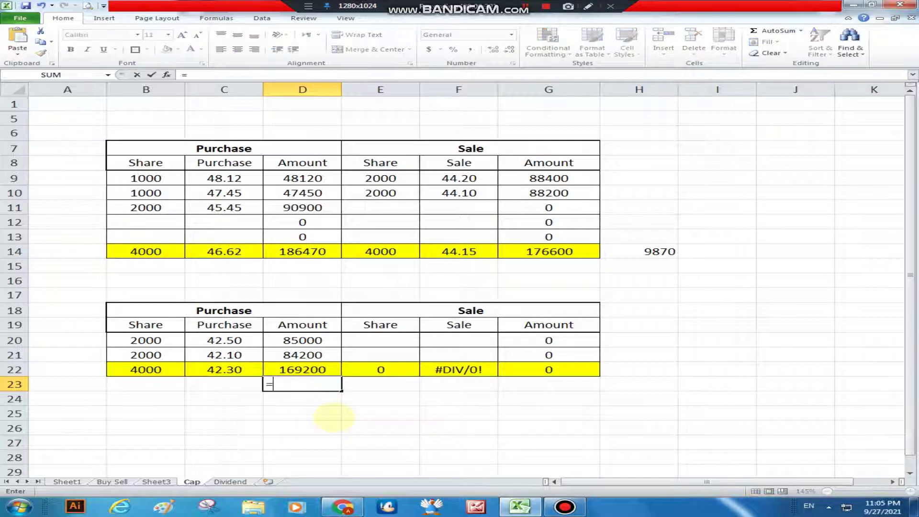
key(Up)
key(Up)
key(Up)
key(Up)
key(Up)
key(Up)
key(Up)
key(Up)
key(Up)
text(-)
key(Up)
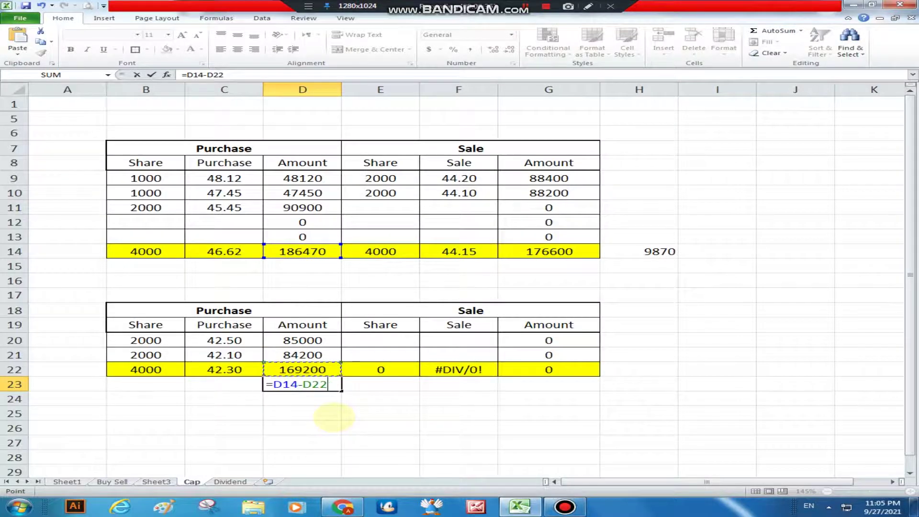
key(Return)
key(Up)
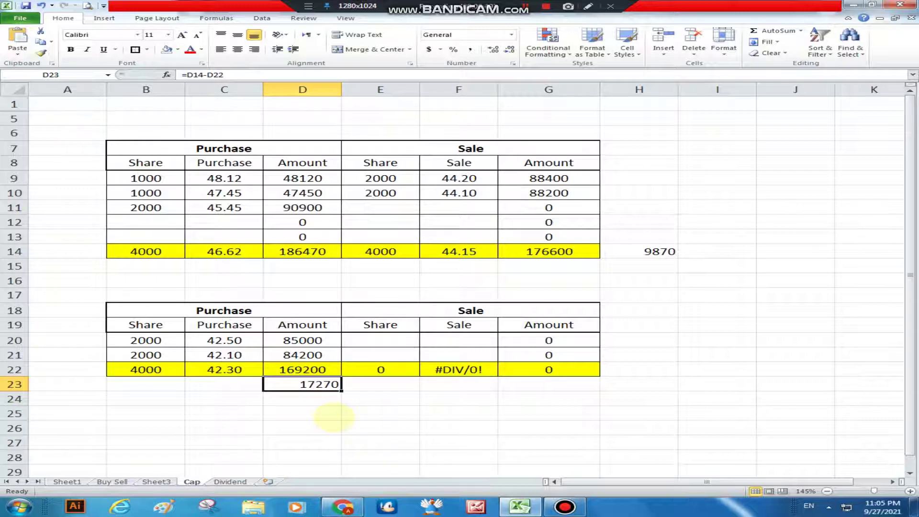
Step: Subtract the loss in H14 from the purchase difference in cell E23 with the formula =D23-H14
key(Right)
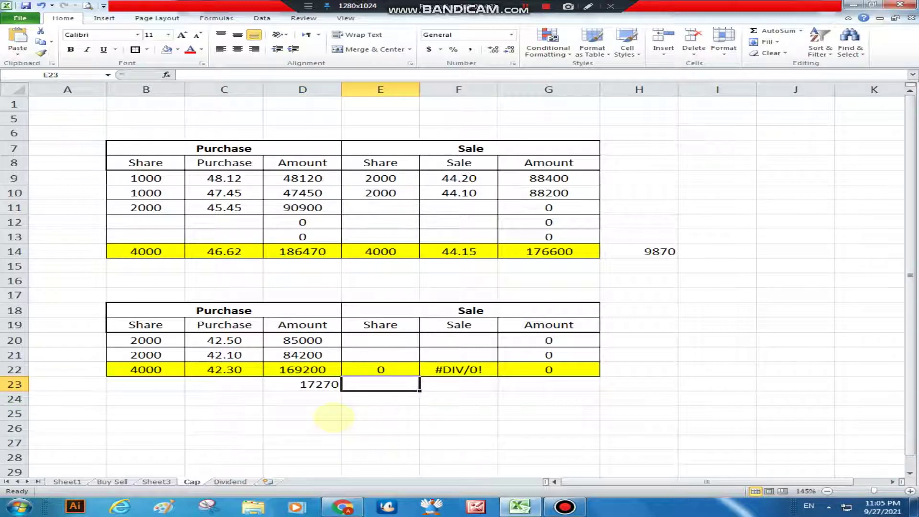
text(=)
key(Left)
text(-)
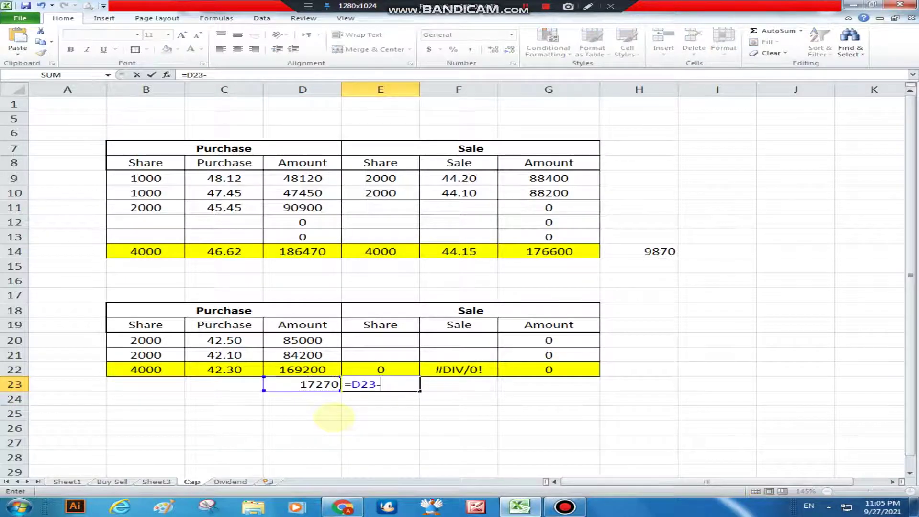
key(Up)
key(Up)
key(Up)
key(Up)
key(Up)
key(Up)
key(Up)
key(Up)
key(Up)
key(Right)
key(Right)
key(Right)
key(Right)
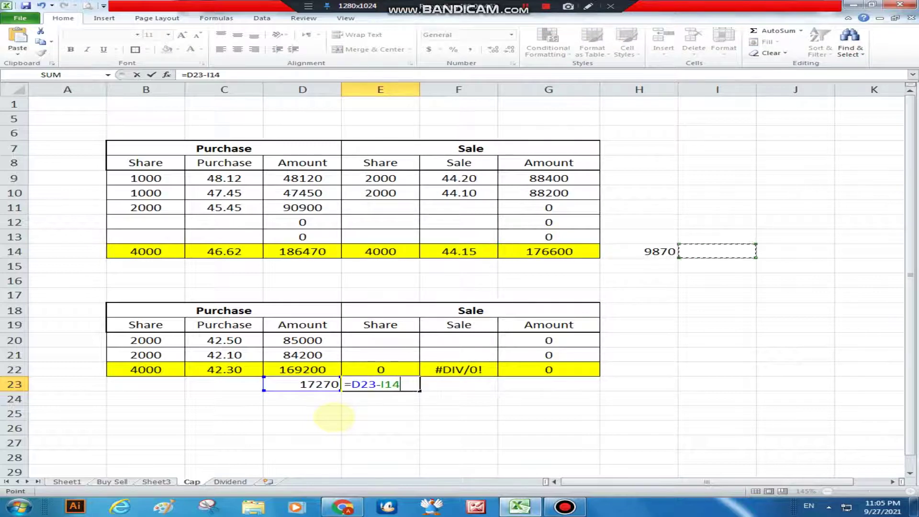
key(Left)
key(Return)
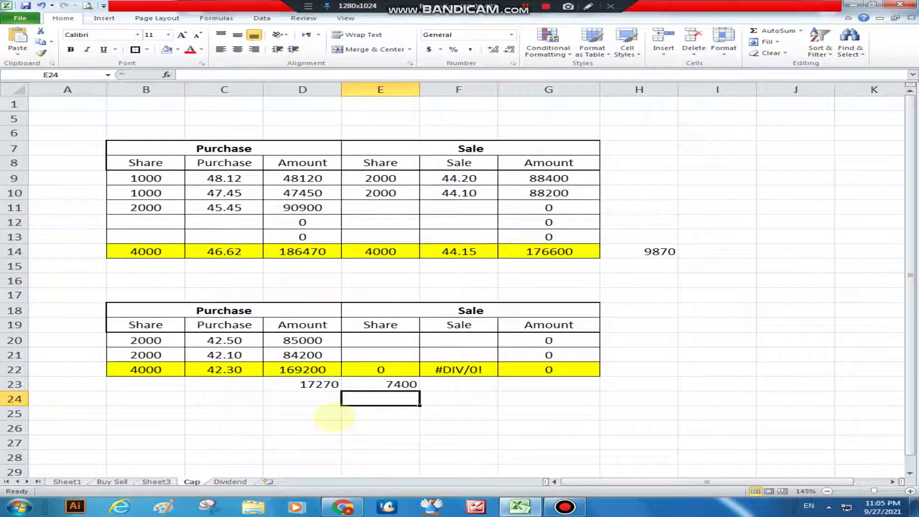
Step: Clear the purchase difference and net recovery formulas from cells D23 and E23
key(Up)
key(Left)
key(Delete)
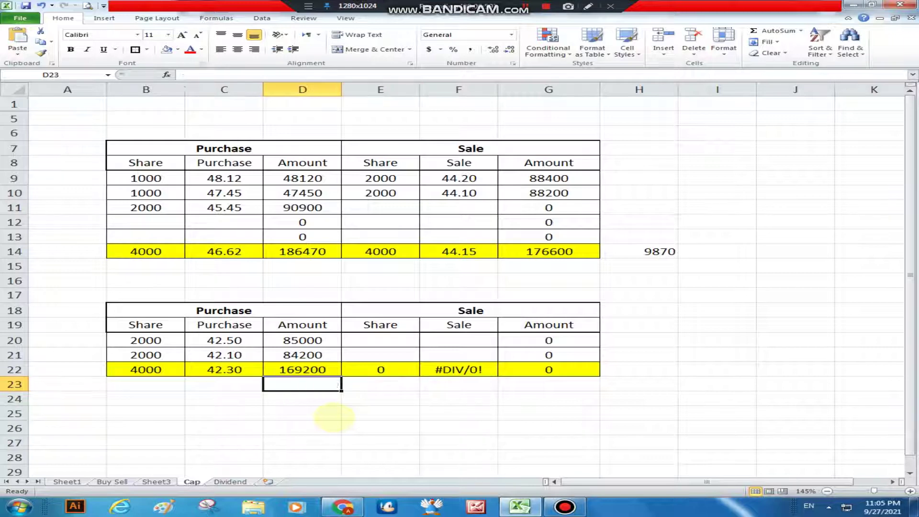
Step: Clear the loss formula from cell H14 beside the first table's totals row
key(Up)
key(Up)
key(Up)
key(Up)
key(Up)
key(Up)
key(Up)
key(Up)
key(Up)
key(Right)
key(Right)
key(Right)
key(Right)
key(Right)
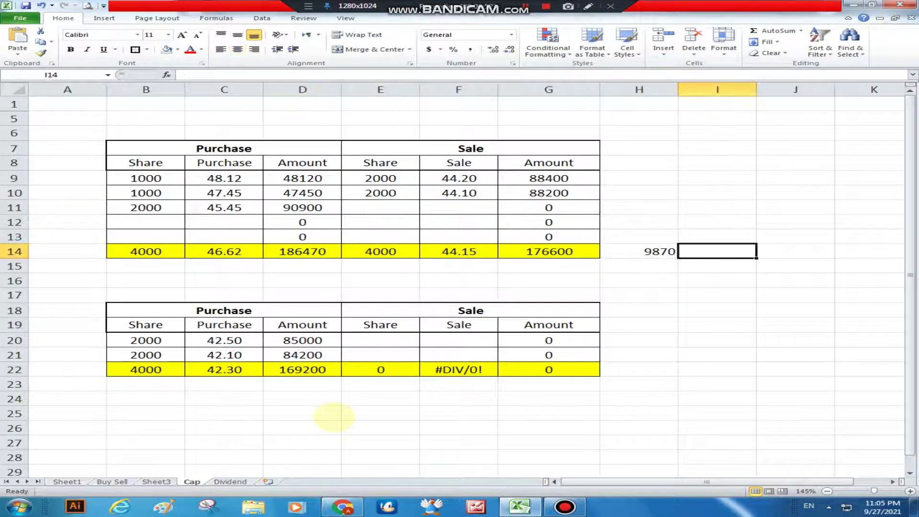
key(Left)
key(Delete)
Step: Review the average repurchase price in C22 and the total repurchased shares in B22
key(Down)
key(Down)
key(Left)
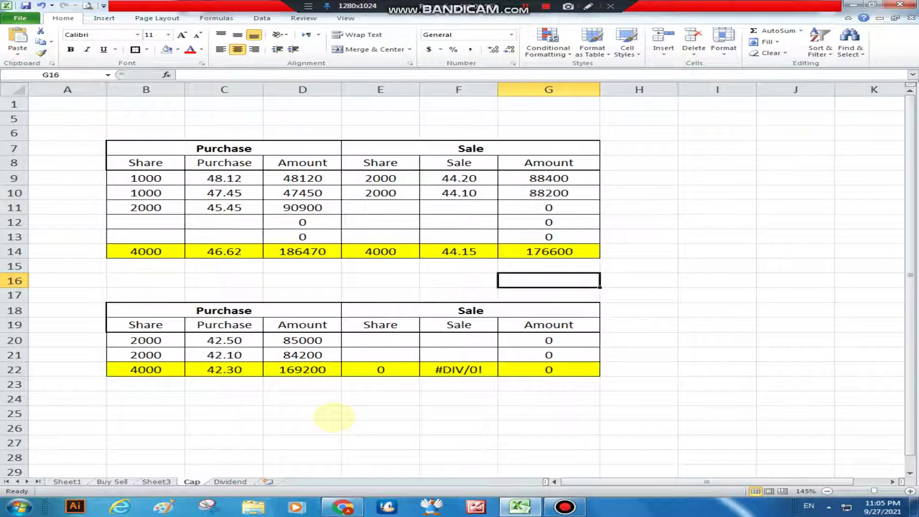
key(Left)
key(Left)
key(Left)
key(Left)
key(Down)
key(Down)
key(Down)
key(Down)
key(Down)
key(Down)
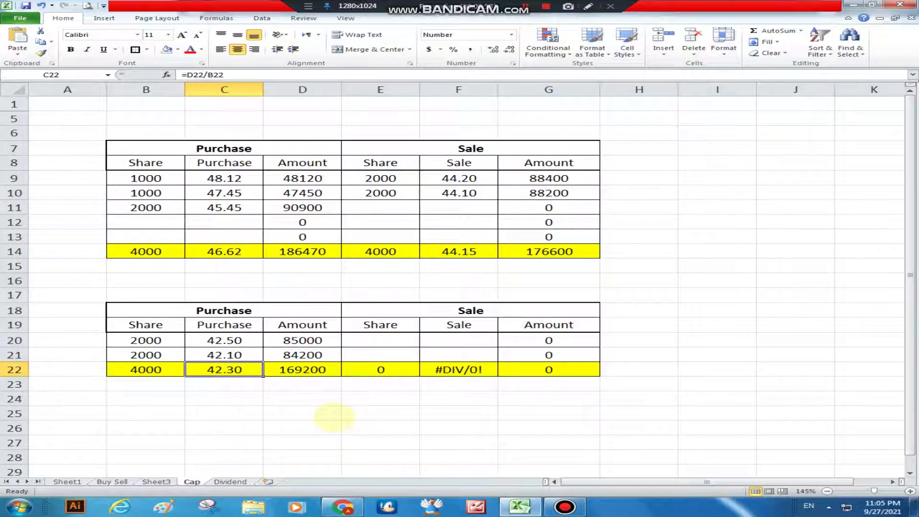
key(Down)
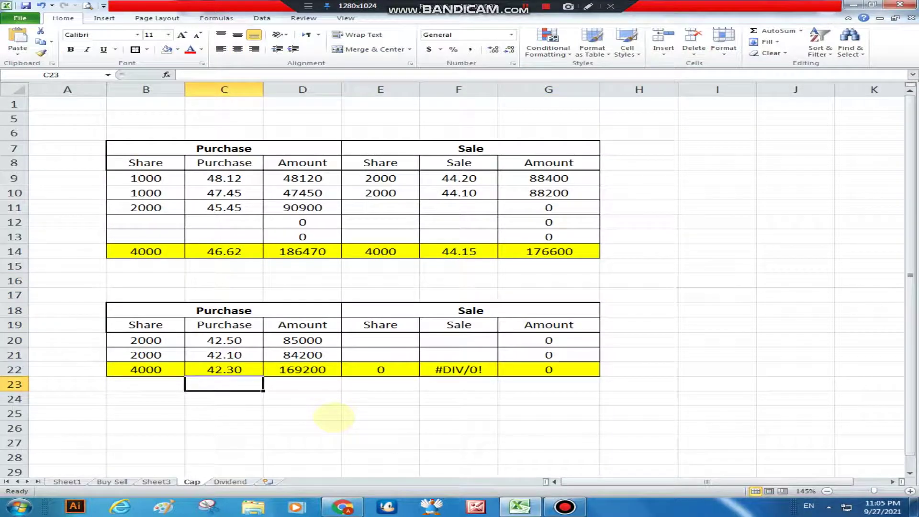
key(Up)
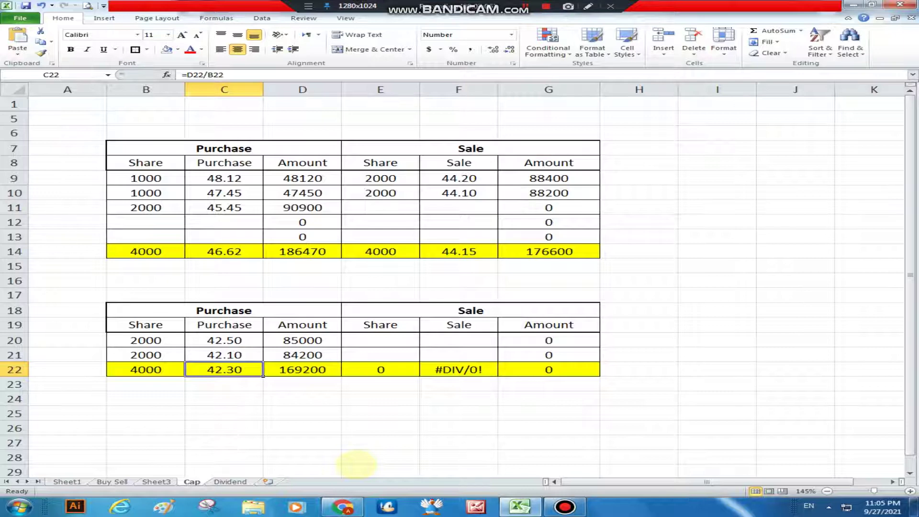
key(Left)
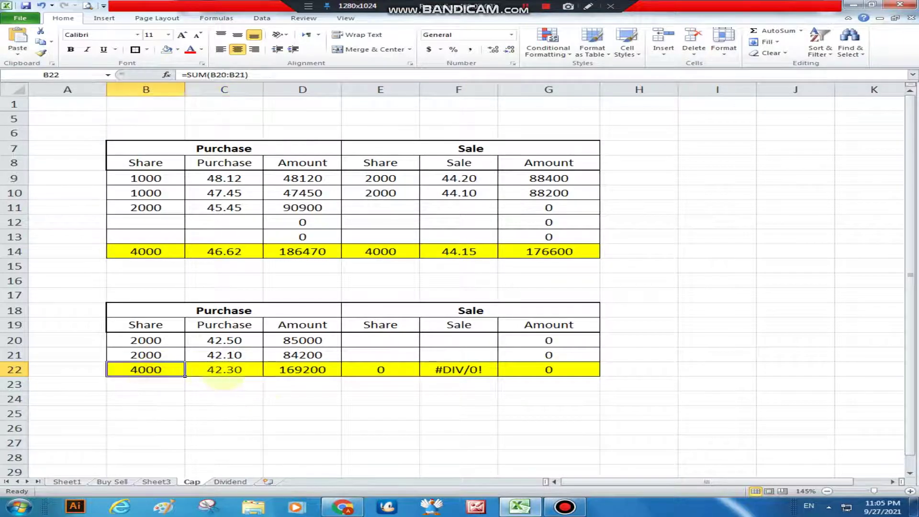
key(Right)
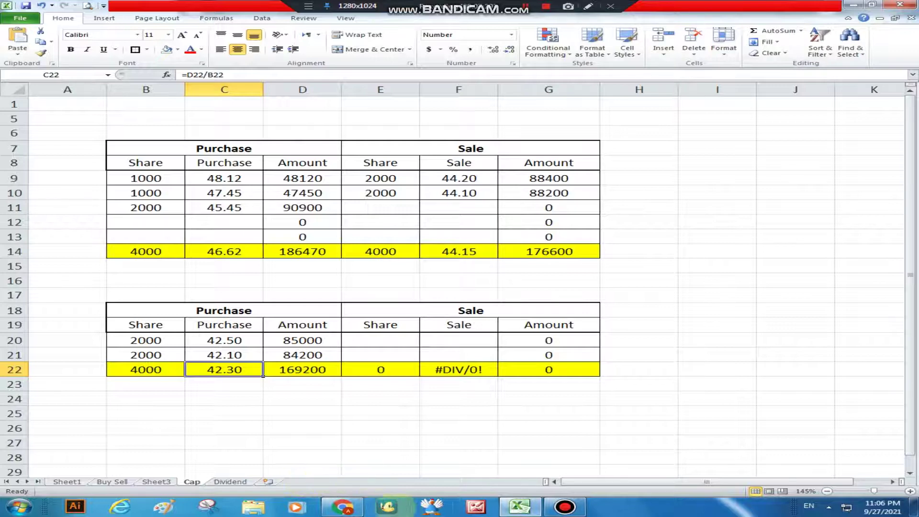
Step: Switch to Chrome and look through the Citi Pharma (CPHL) stock page, from the quote and financials down to the financial reports
click(344, 506)
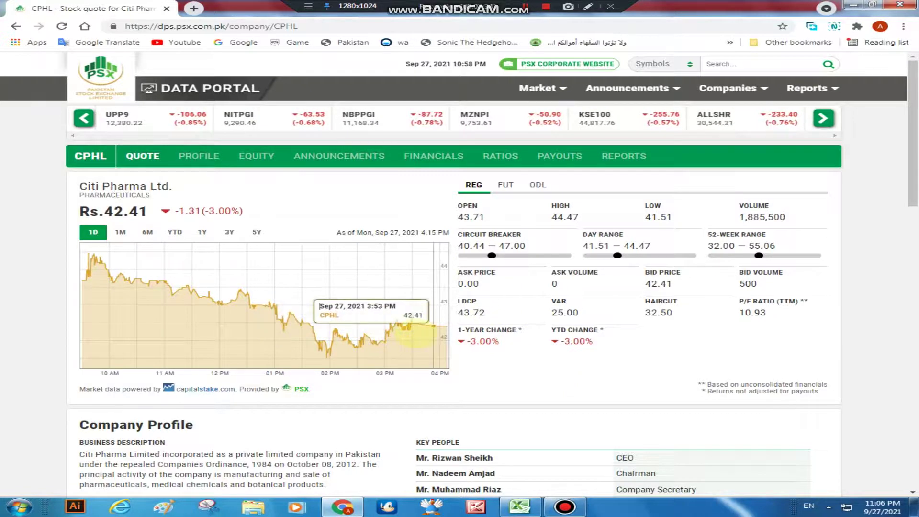
scroll(415, 335, down, 2)
scroll(484, 368, down, 12)
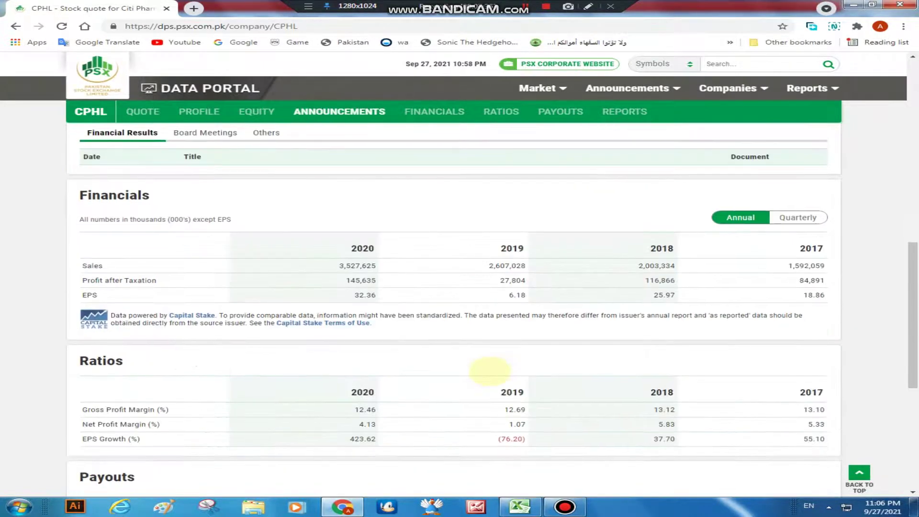
scroll(486, 369, up, 11)
scroll(490, 371, up, 3)
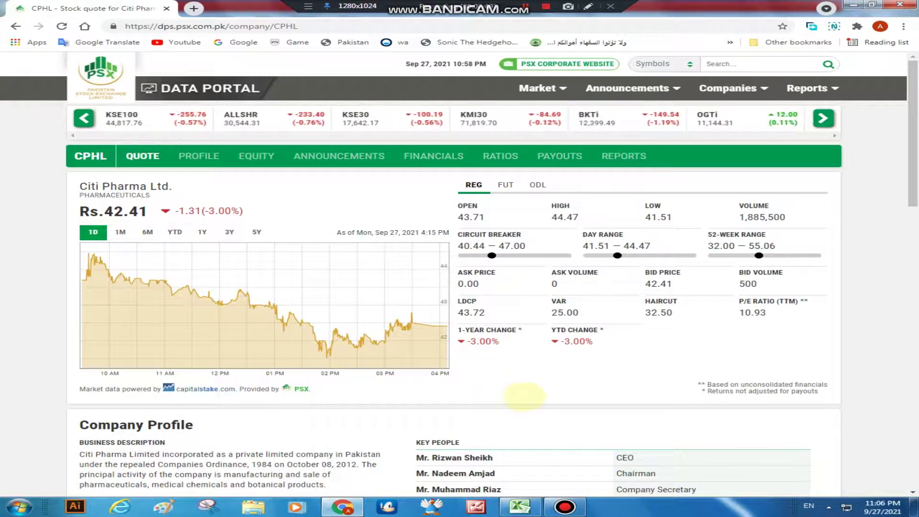
scroll(525, 396, down, 15)
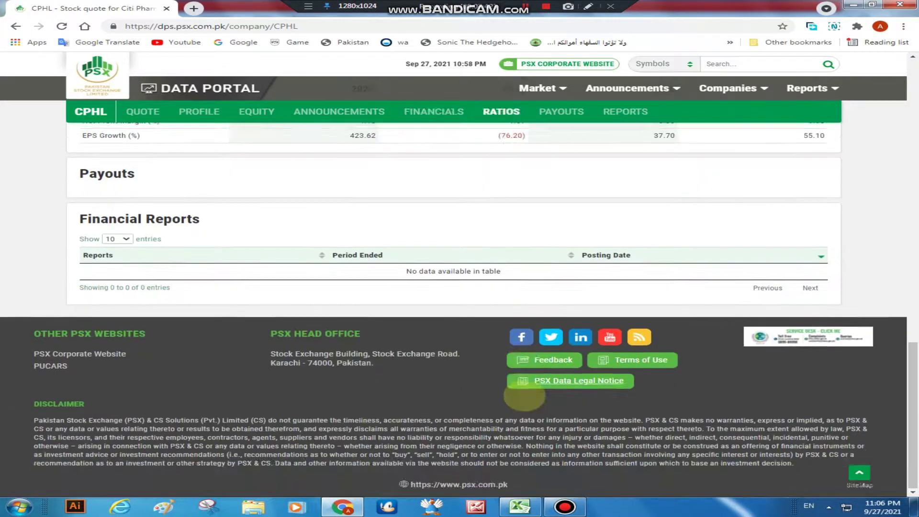
scroll(524, 396, up, 15)
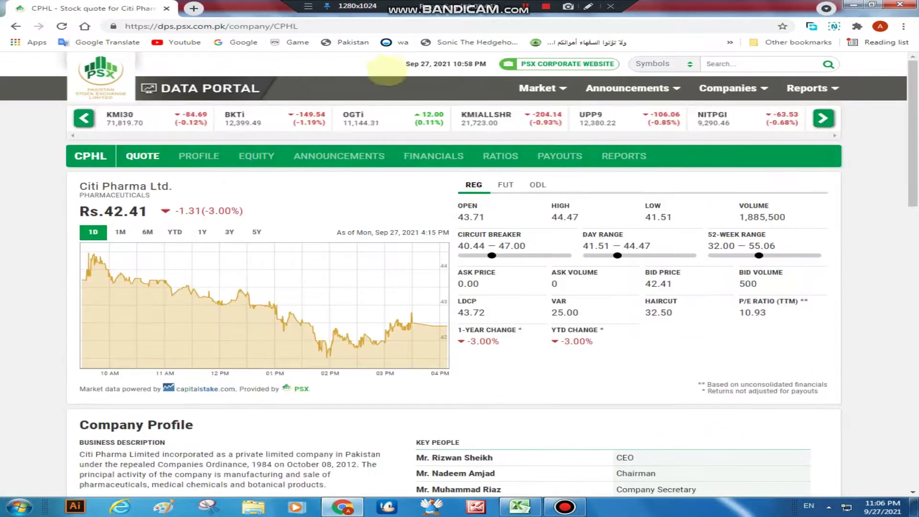